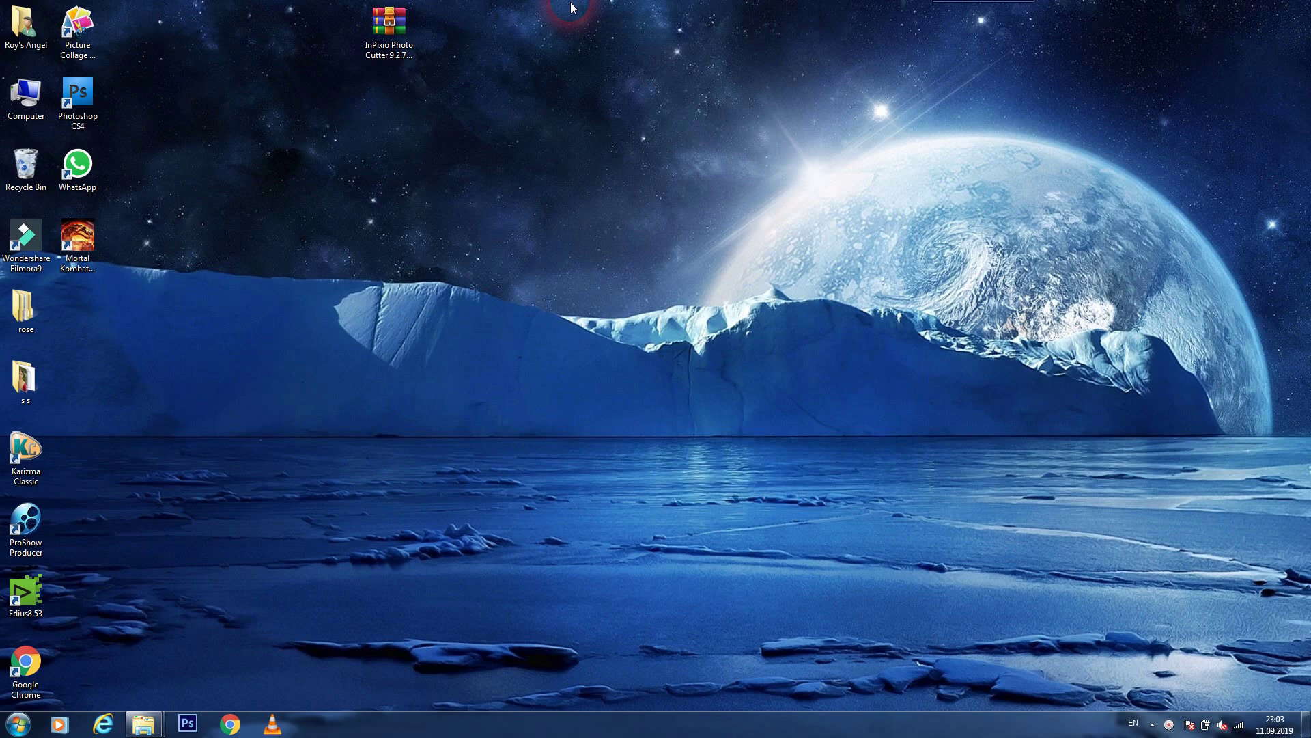
Step: Select the InPixio Photo Cutter zip archive on the desktop and move windows aside
{"action": "left_click", "coordinate": [387, 11]}
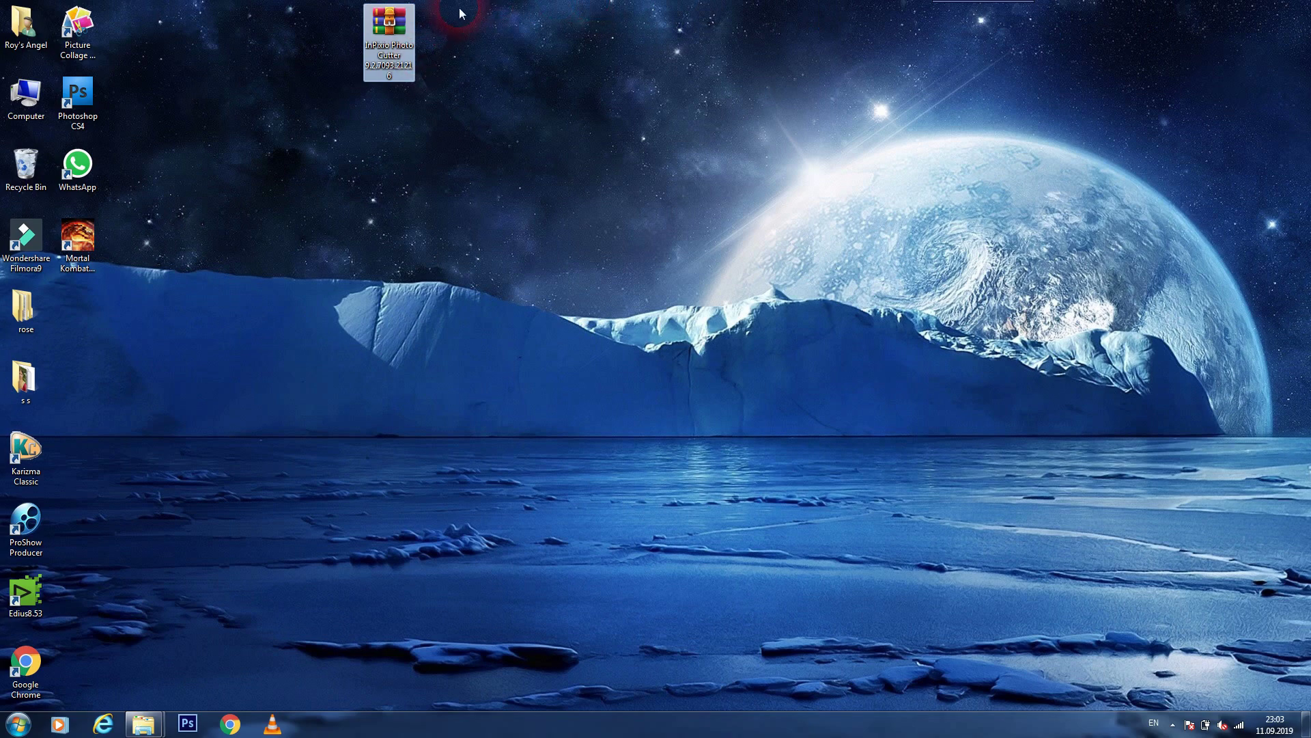
{"action": "left_click_drag", "start_coordinate": [493, 9], "coordinate": [229, 163]}
{"action": "left_click_drag", "start_coordinate": [472, 7], "coordinate": [201, 357]}
Step: Open the Photo Cutter archive in WinRAR and dismiss the trial-expired notice
{"action": "double_click", "coordinate": [394, 44]}
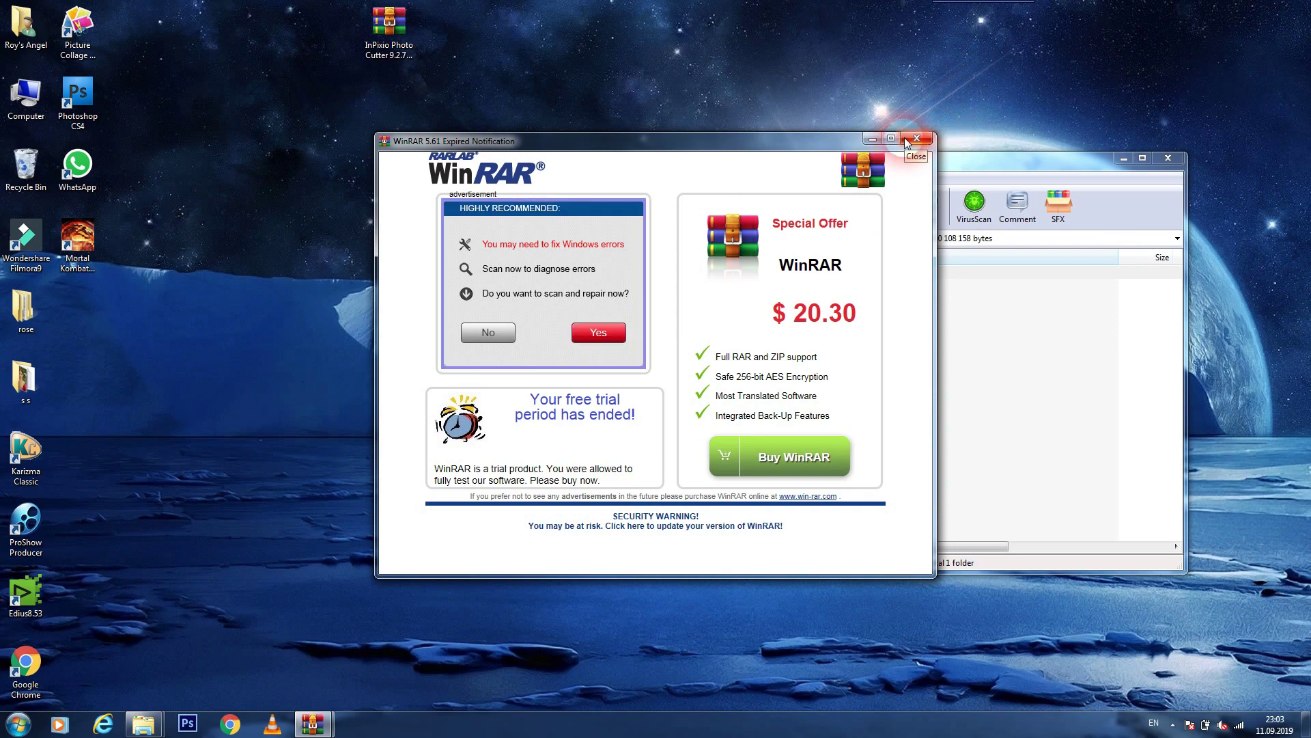
{"action": "left_click_drag", "start_coordinate": [759, 150], "coordinate": [778, 161]}
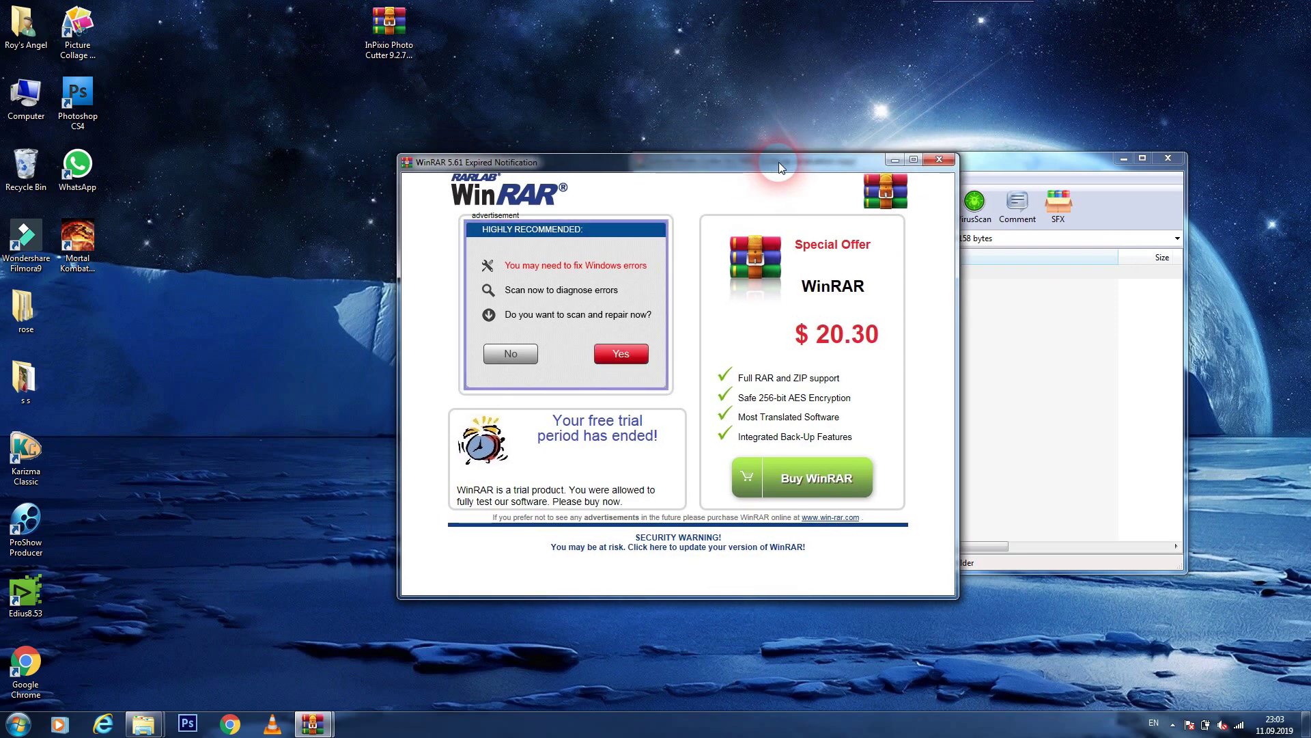
{"action": "left_click", "coordinate": [949, 164]}
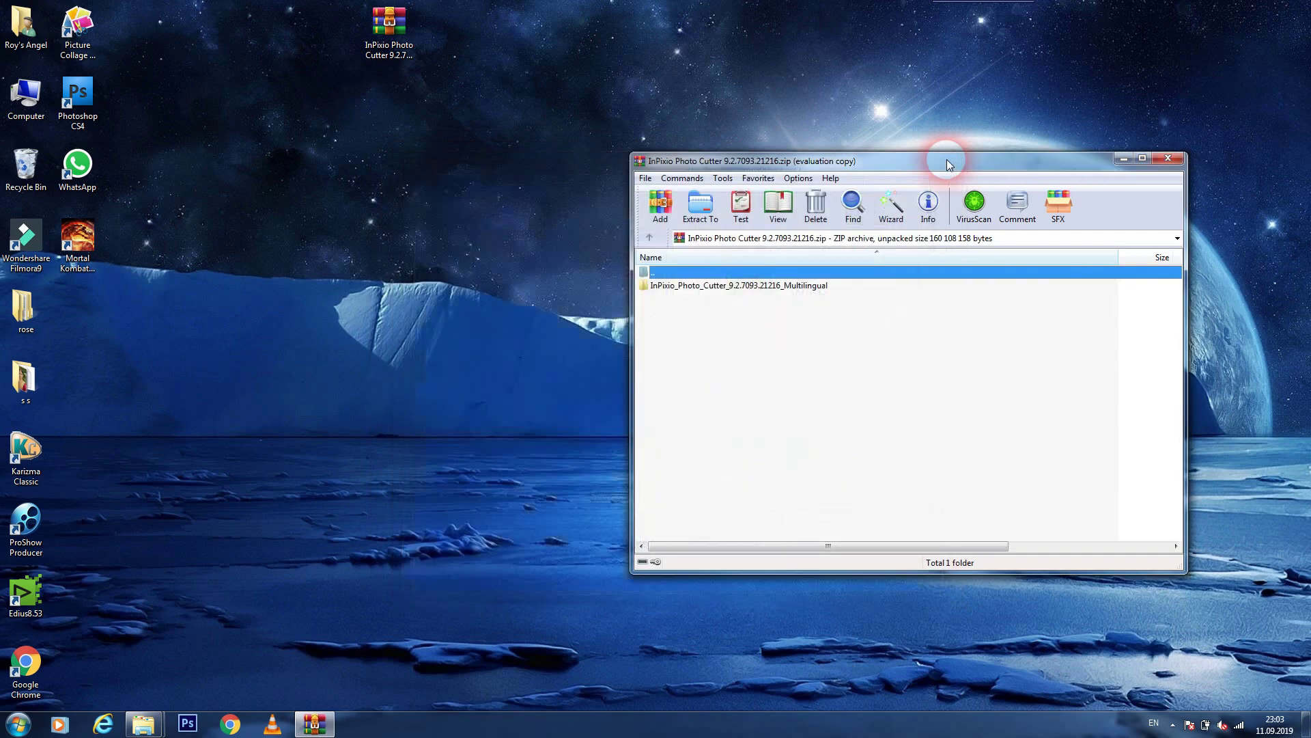
Step: Extract the archive to a new desktop folder, move that folder up, and close WinRAR
{"action": "left_click", "coordinate": [702, 205]}
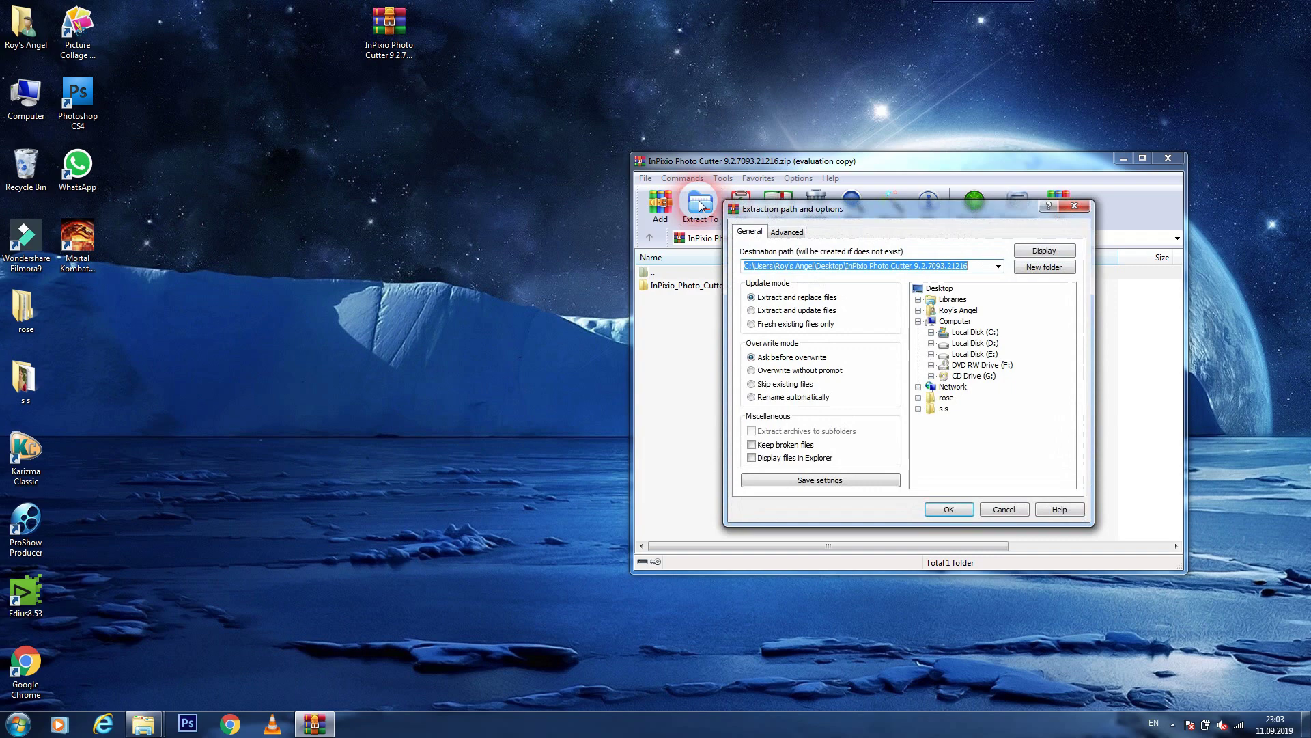
{"action": "left_click", "coordinate": [947, 510]}
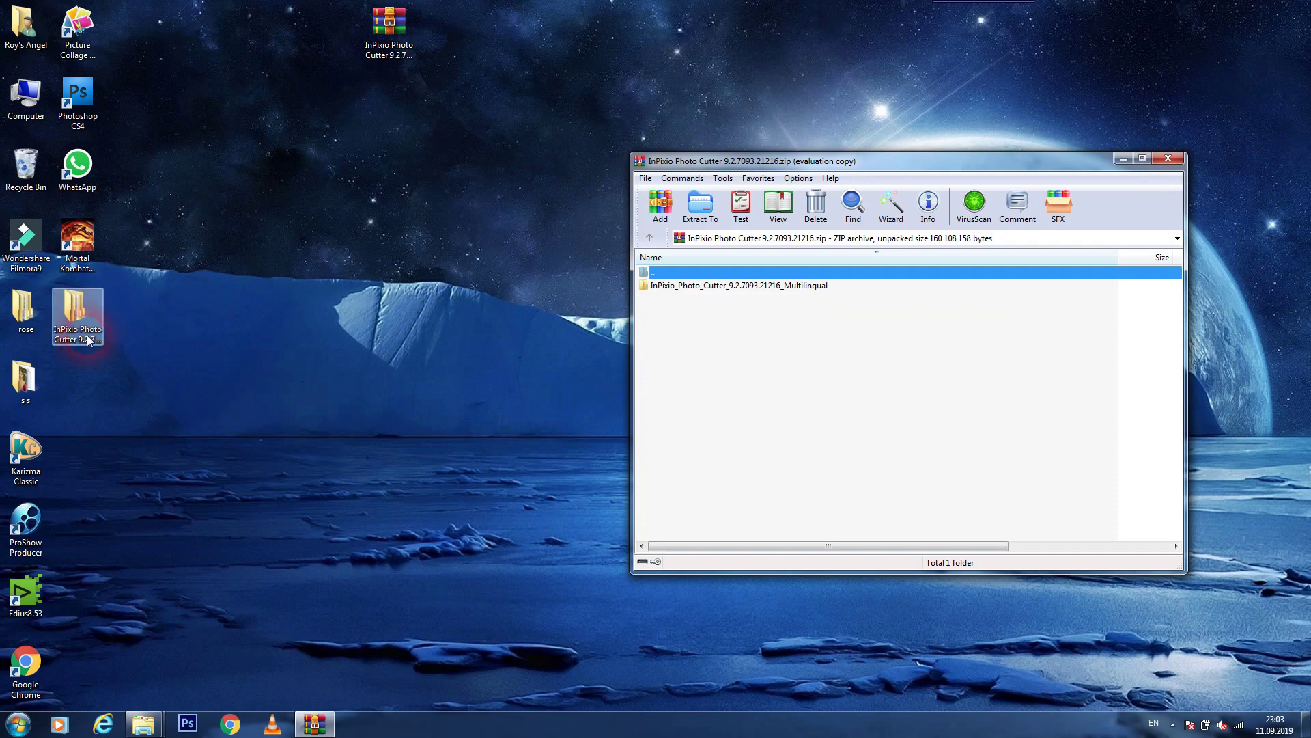
{"action": "left_click_drag", "start_coordinate": [78, 312], "coordinate": [489, 62]}
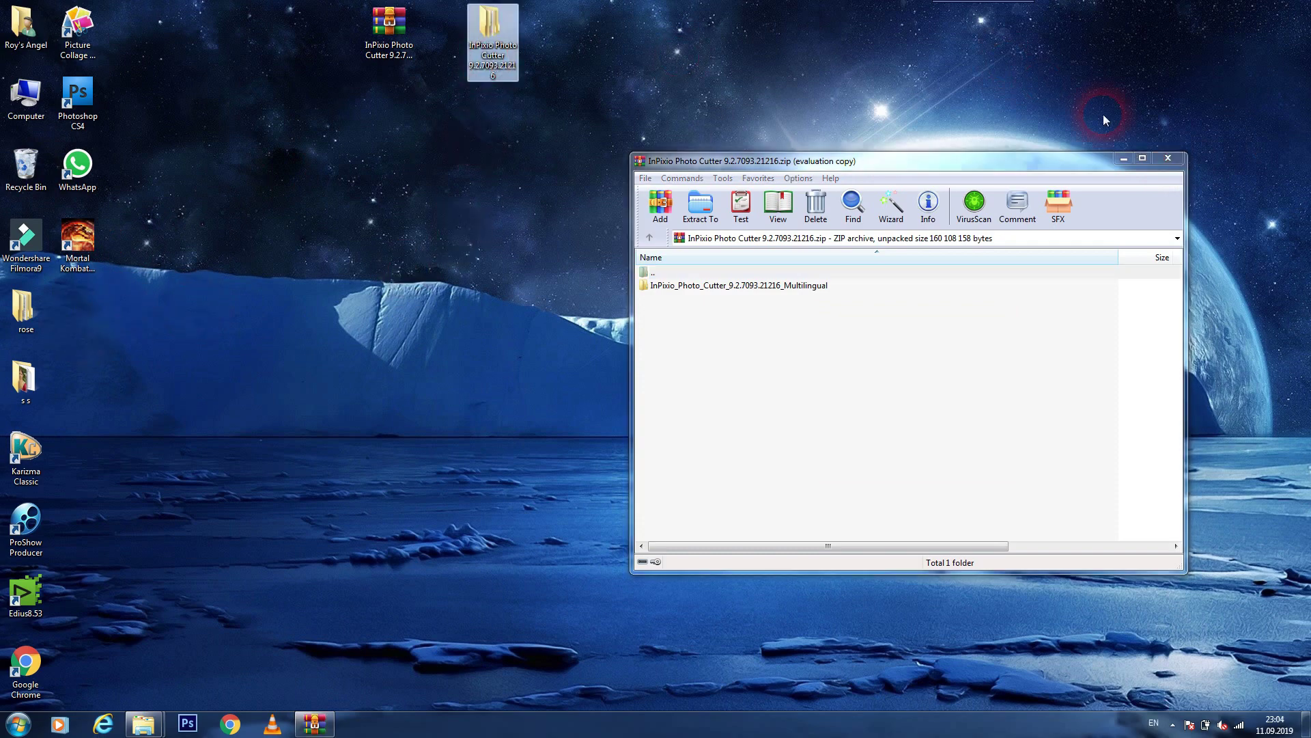
{"action": "left_click", "coordinate": [1168, 158]}
Step: Open the extracted Photo Cutter folder maximized, enter Multilingual, and run Installer
{"action": "double_click", "coordinate": [491, 31]}
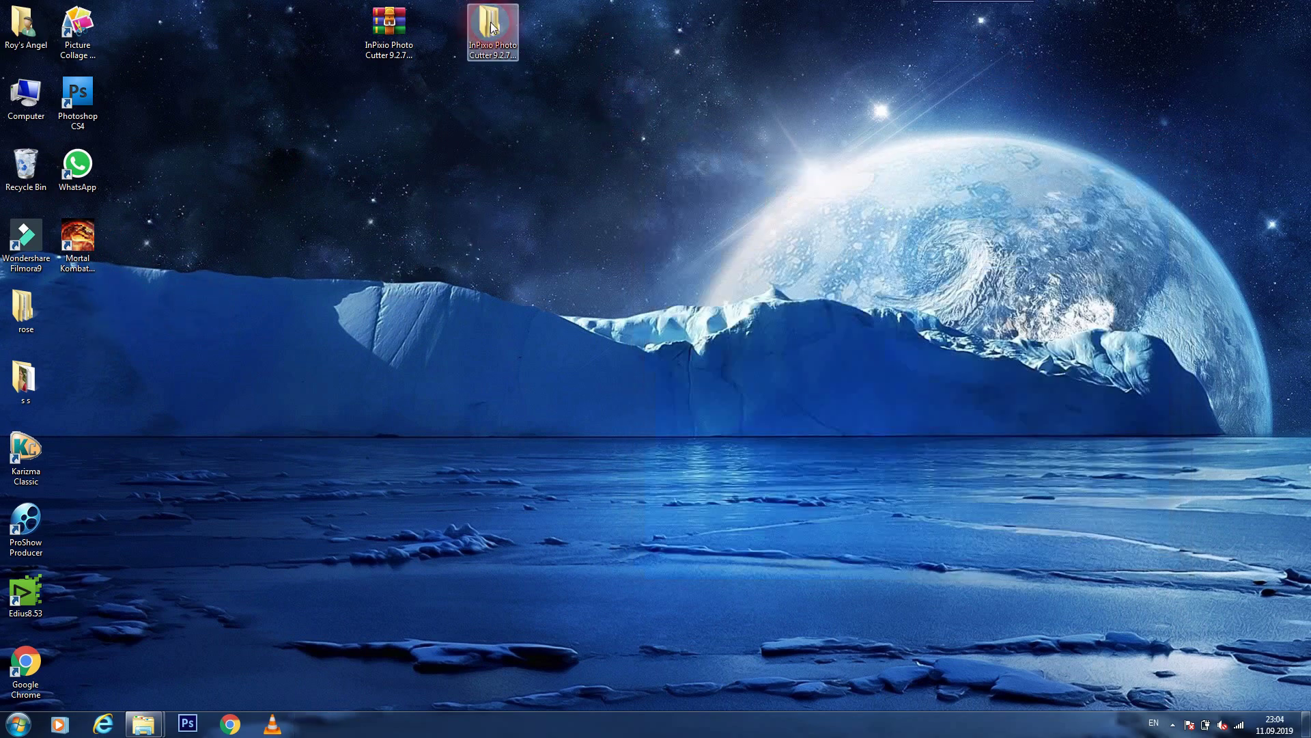
{"action": "double_click", "coordinate": [948, 24]}
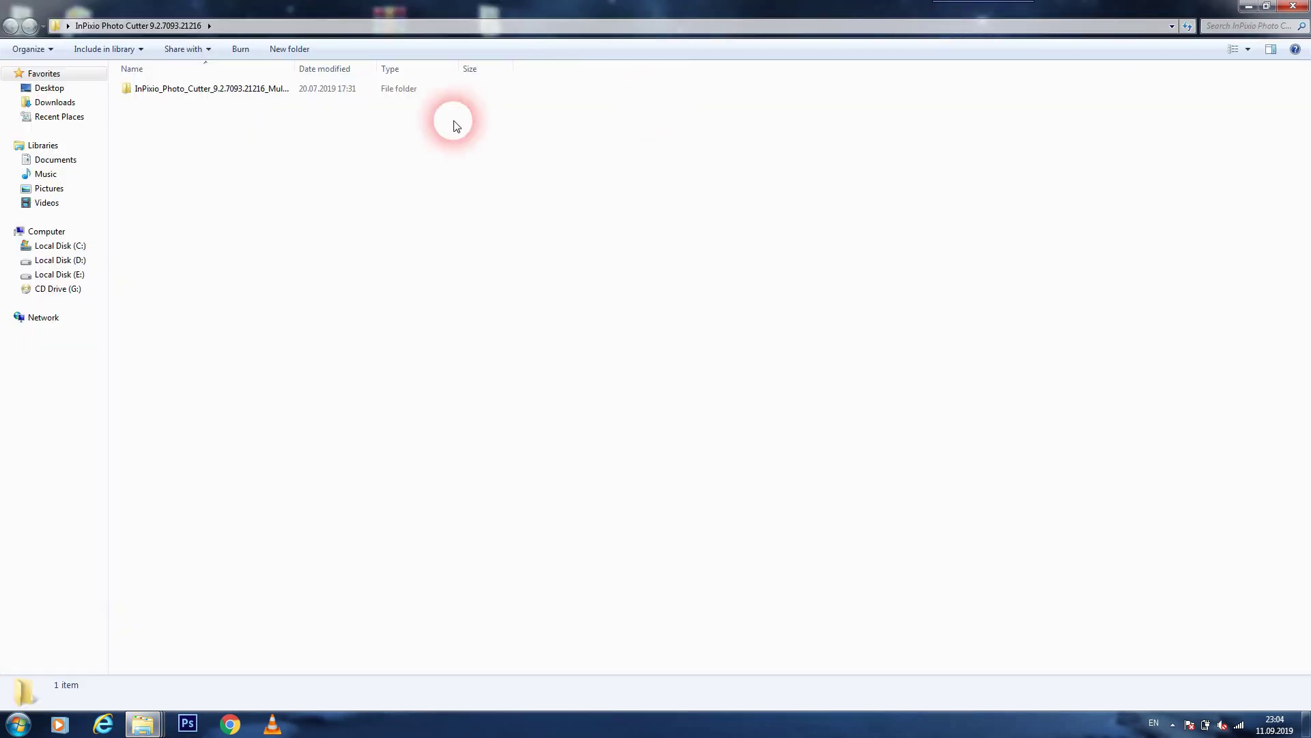
{"action": "double_click", "coordinate": [389, 89]}
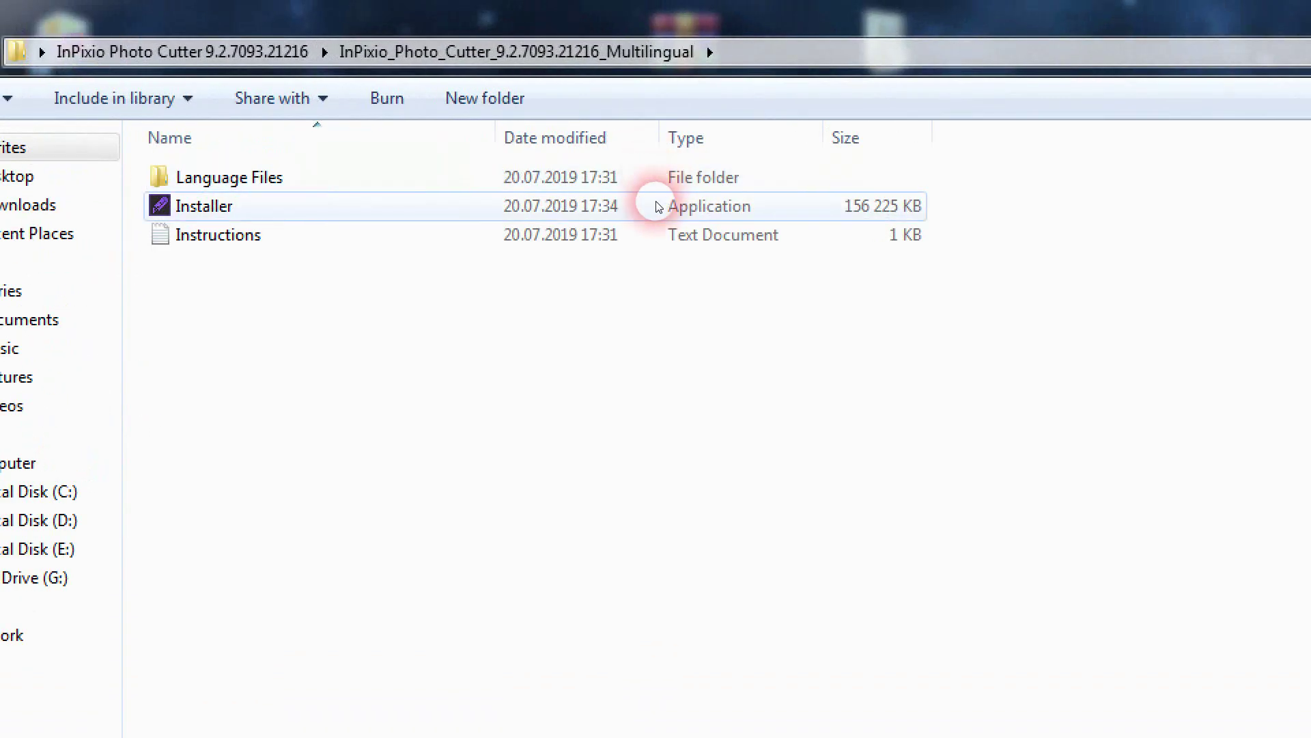
{"action": "left_click", "coordinate": [659, 205]}
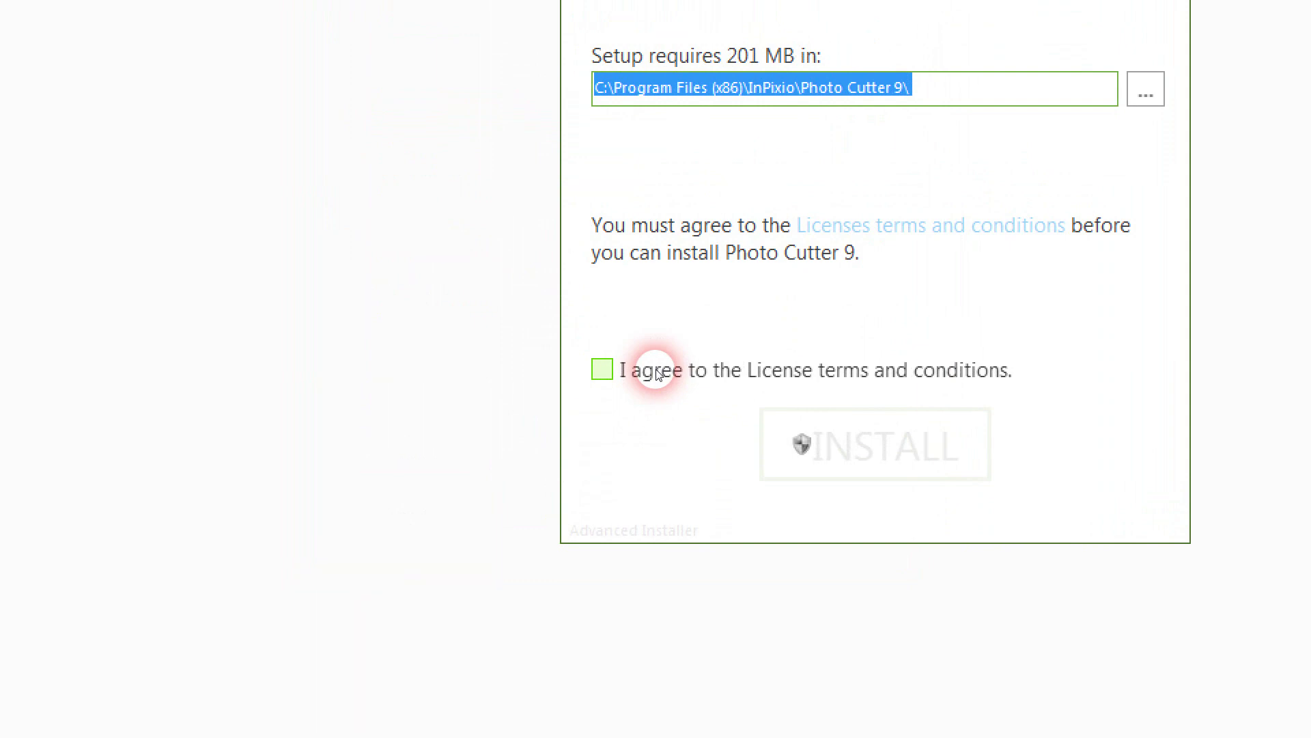
Step: Agree to the License terms and conditions and start installing Photo Cutter 9
{"action": "left_click", "coordinate": [657, 370]}
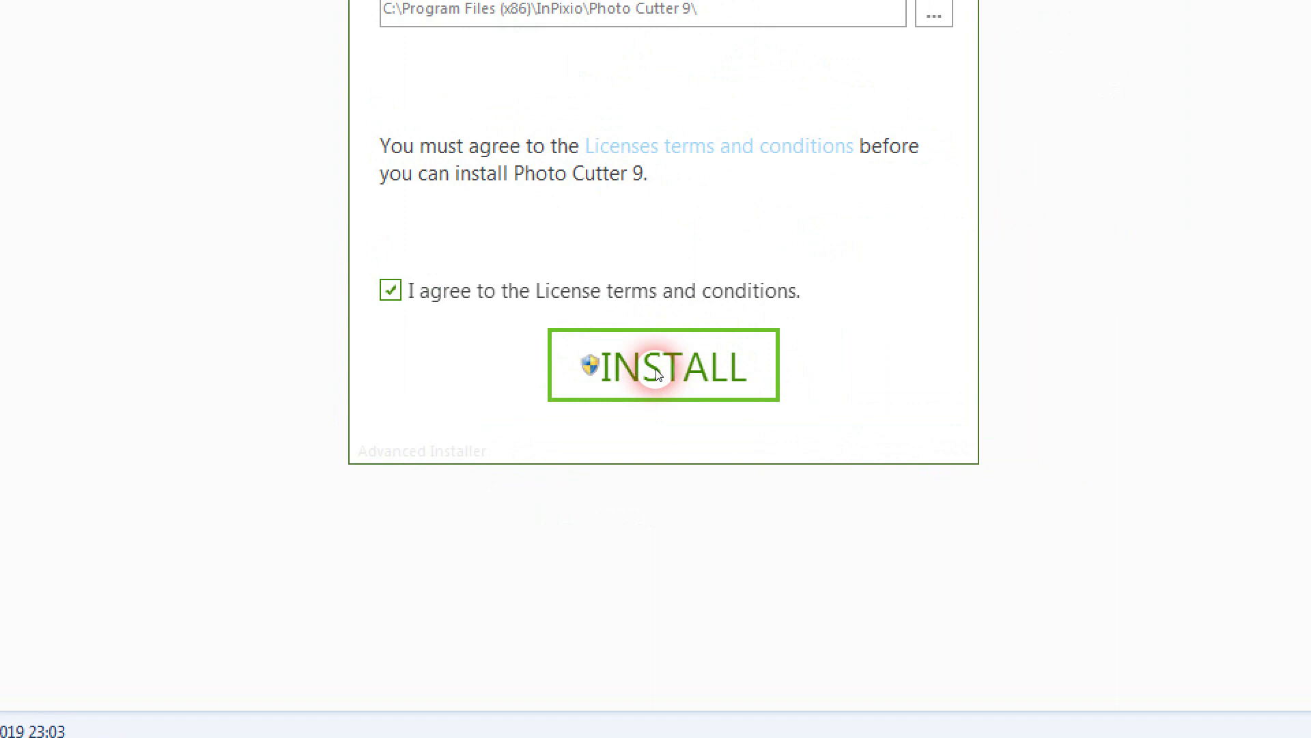
{"action": "left_click", "coordinate": [875, 444]}
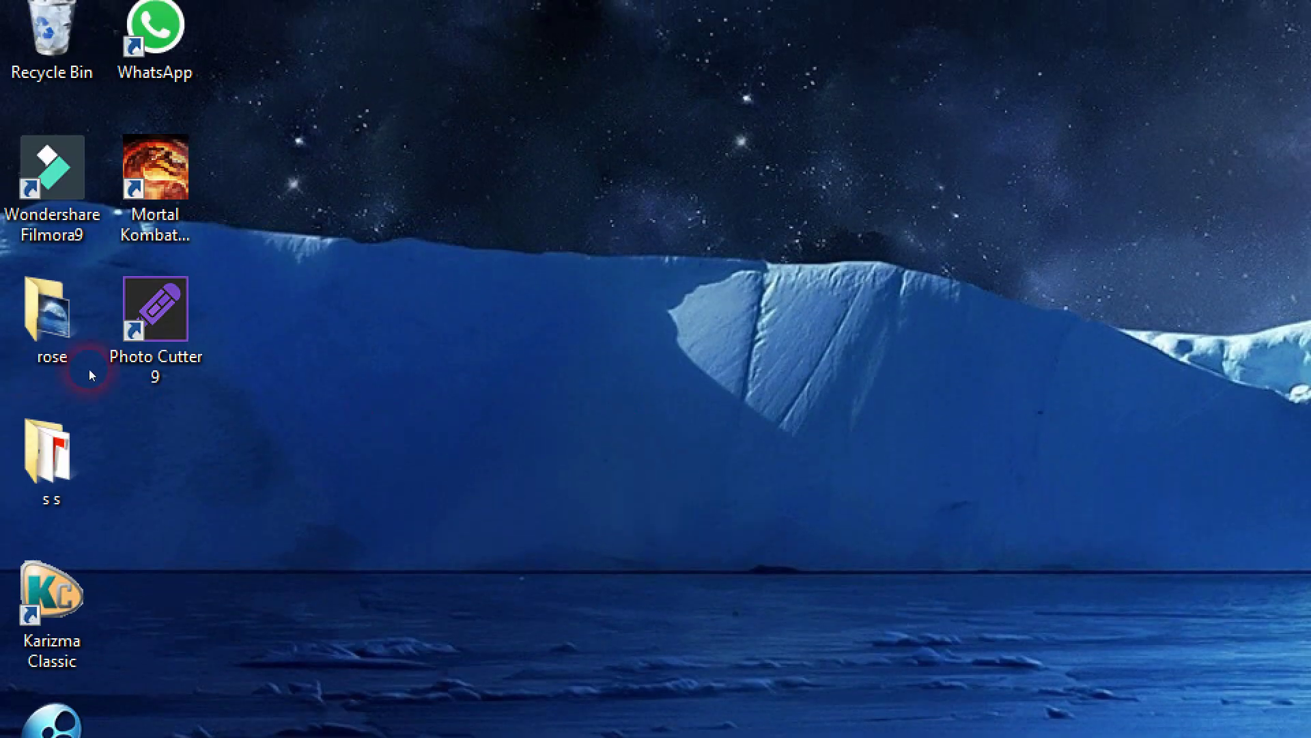
Step: Launch Photo Cutter 9, cancel the Open dialog, view Help, then show Recent Files
{"action": "left_click", "coordinate": [154, 349]}
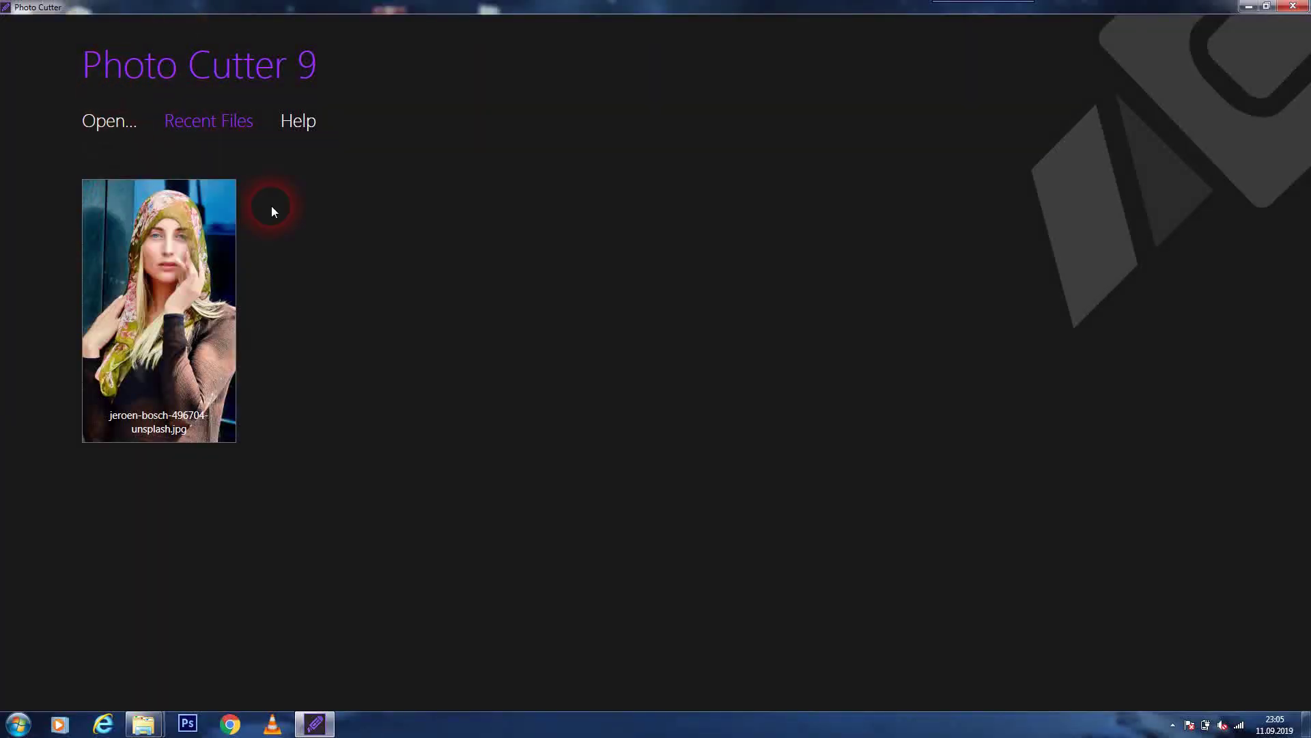
{"action": "left_click", "coordinate": [123, 120]}
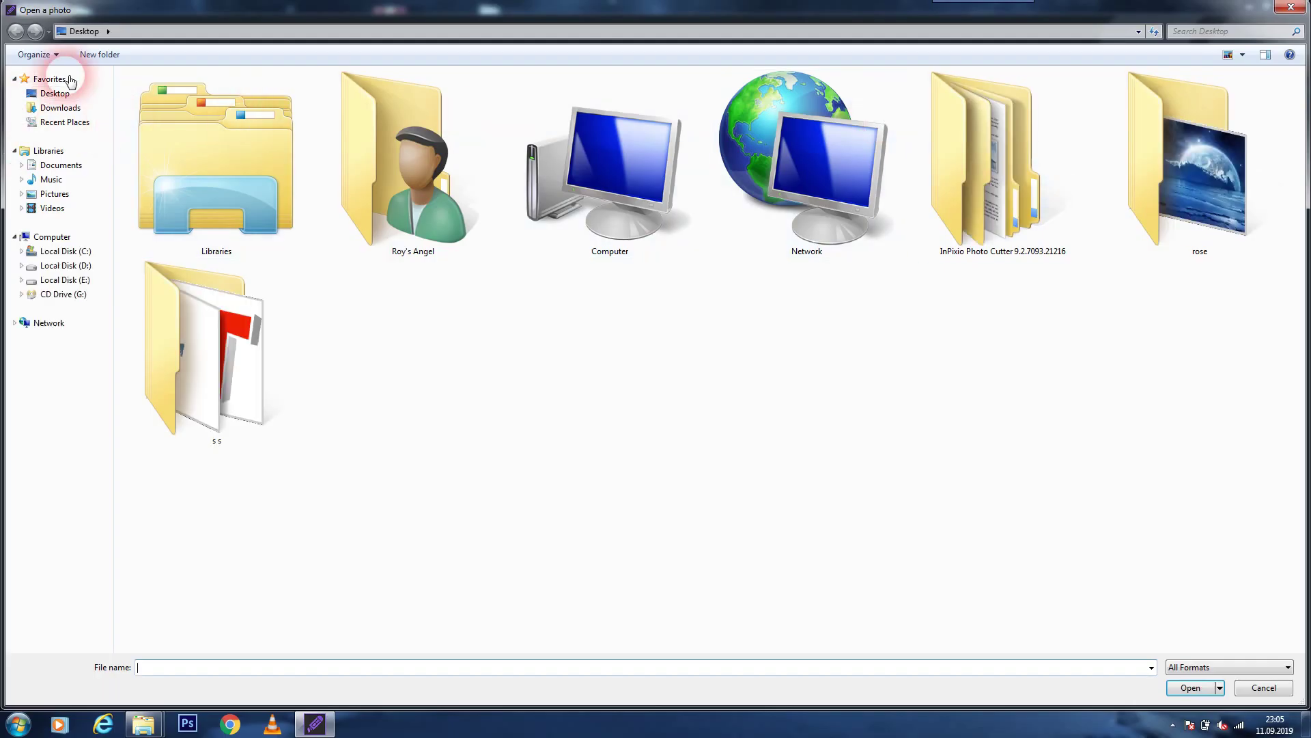
{"action": "left_click", "coordinate": [1287, 10]}
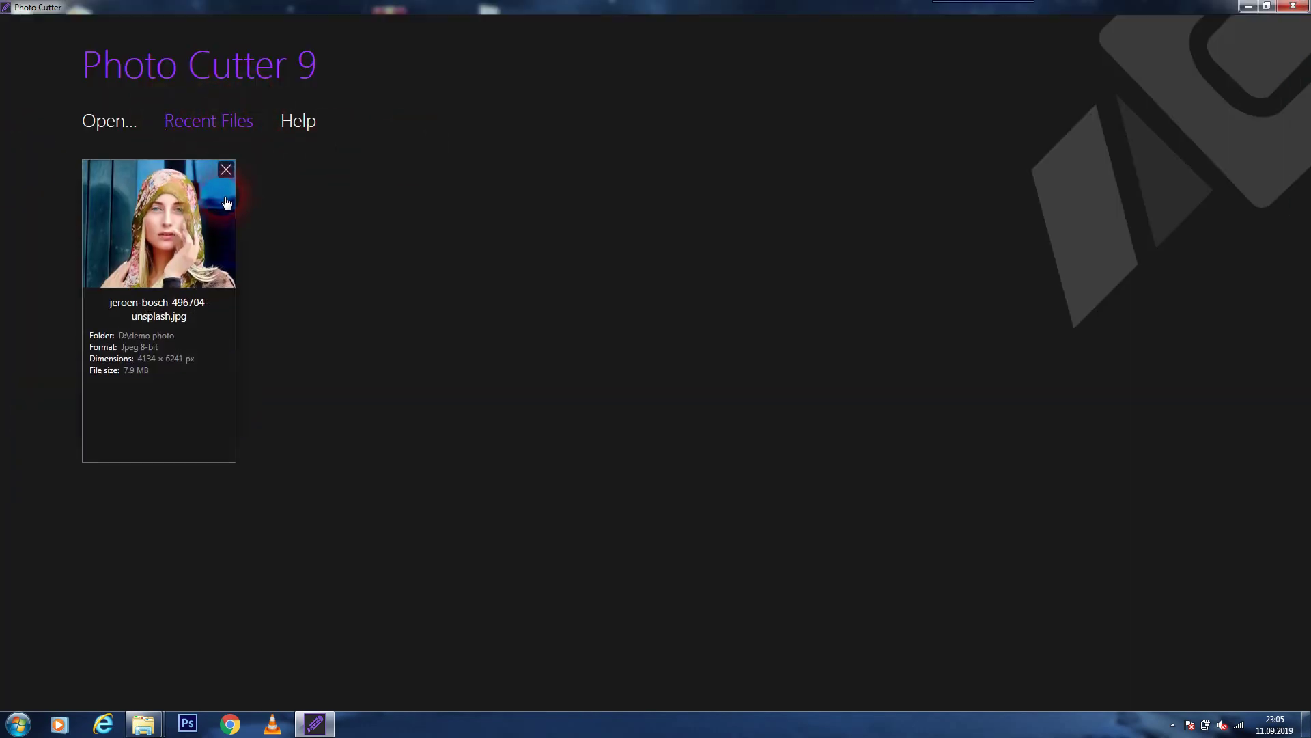
{"action": "left_click", "coordinate": [302, 121]}
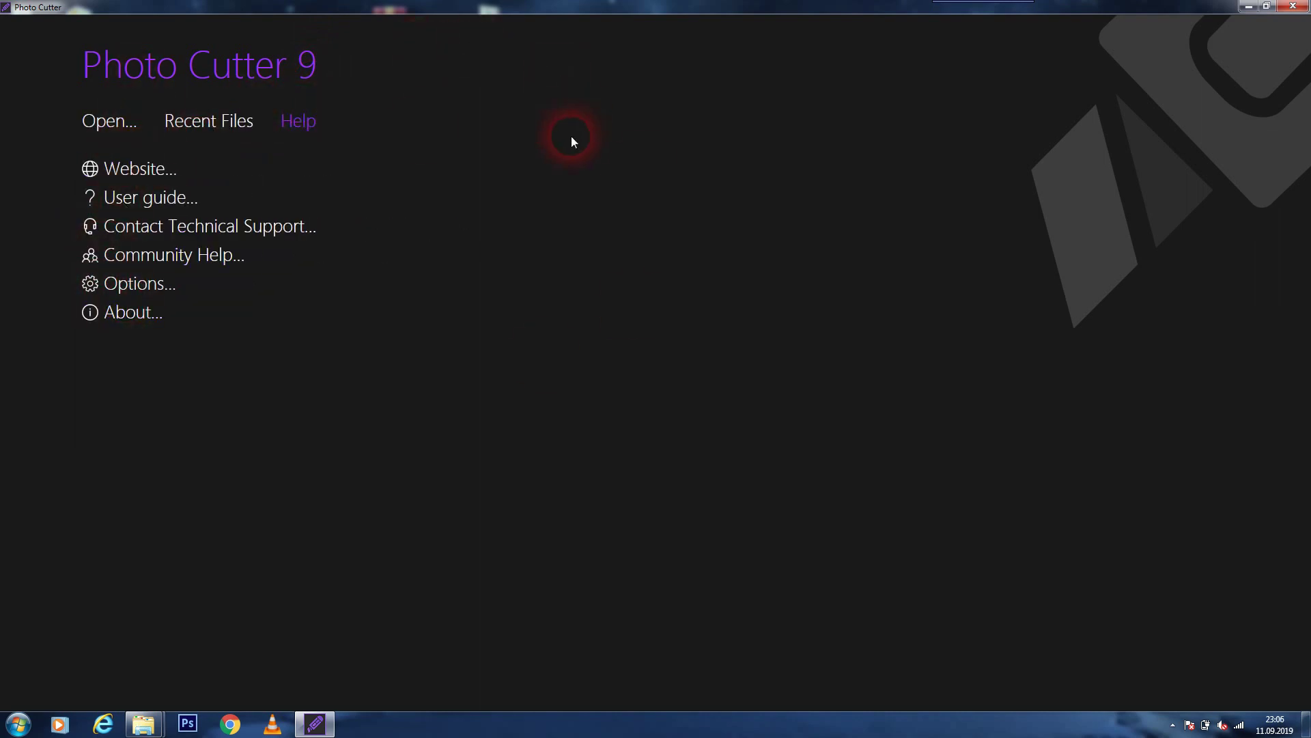
{"action": "left_click", "coordinate": [210, 127]}
{"action": "mouse_move", "coordinate": [158, 272]}
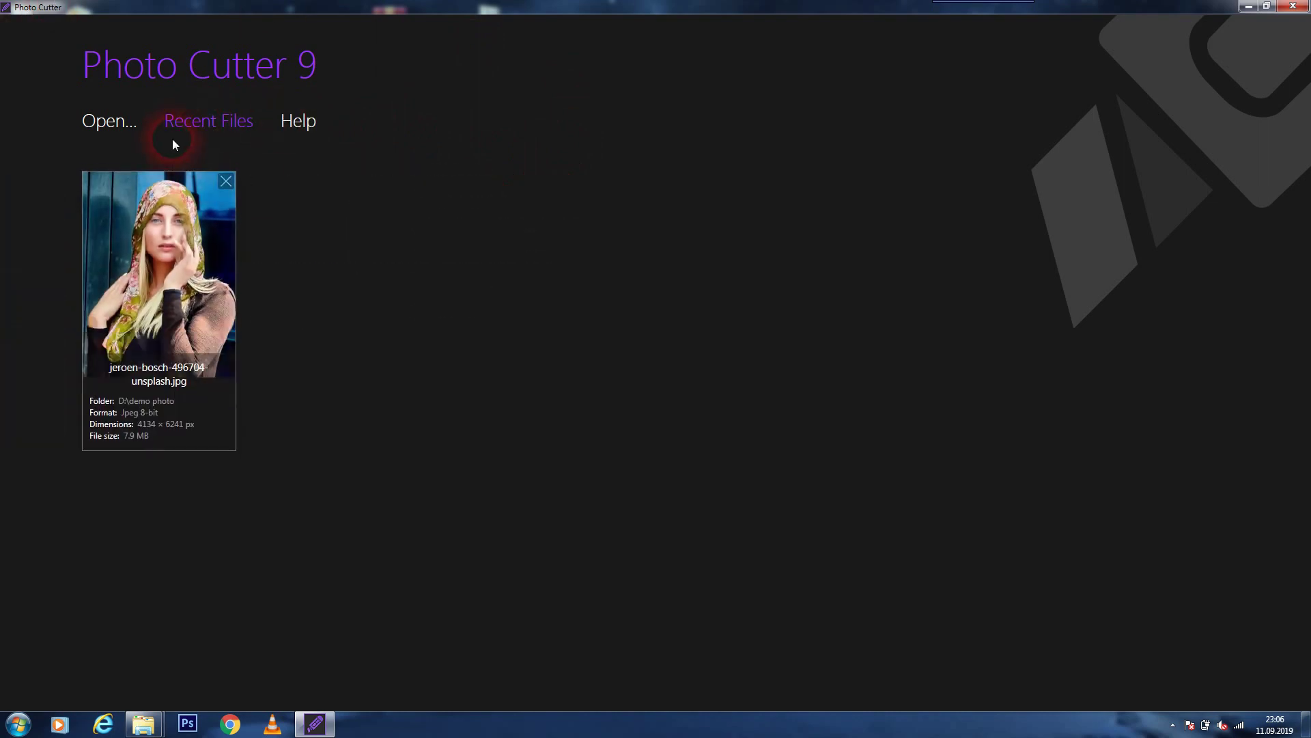
Step: Open the recent headscarf portrait thumbnail in the Cut-out workspace
{"action": "left_click", "coordinate": [154, 209]}
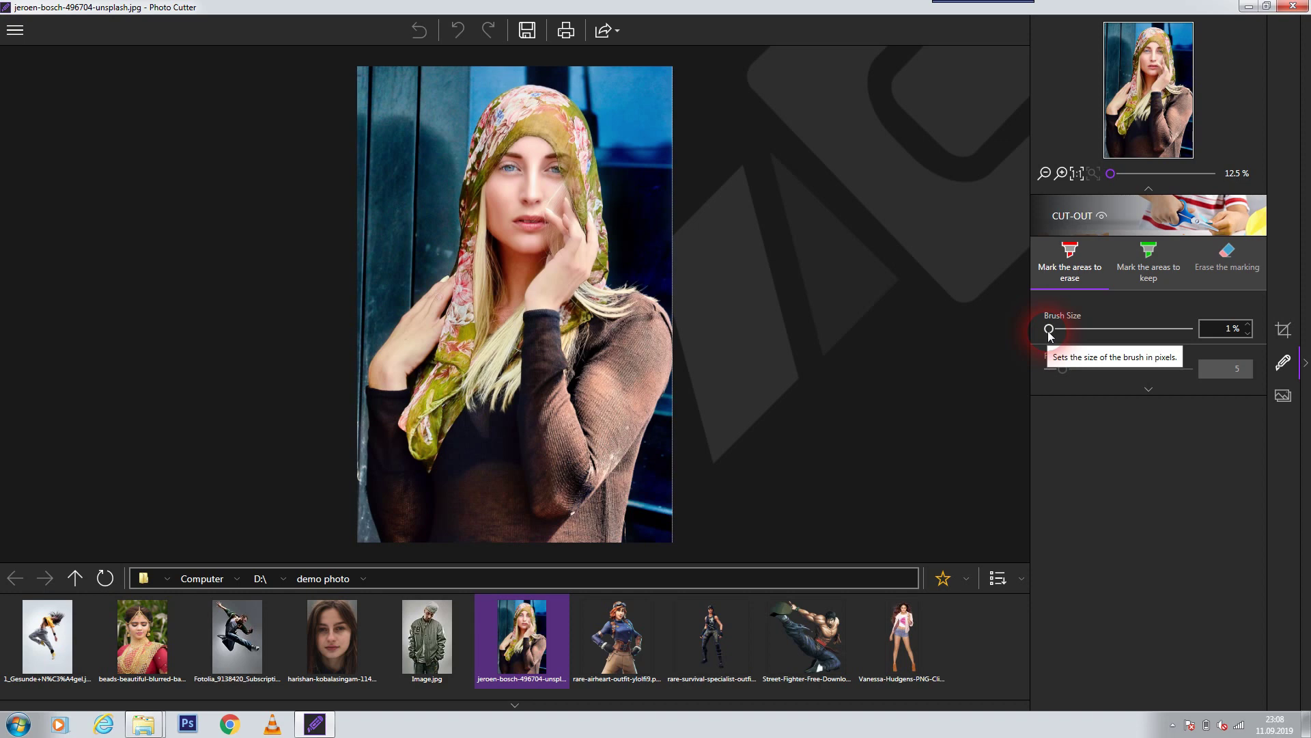
Step: Mark the blue wall for erasing with a 4% brush, shrink it for edges, undo a stray mark
{"action": "left_click_drag", "start_coordinate": [1050, 329], "coordinate": [1053, 328]}
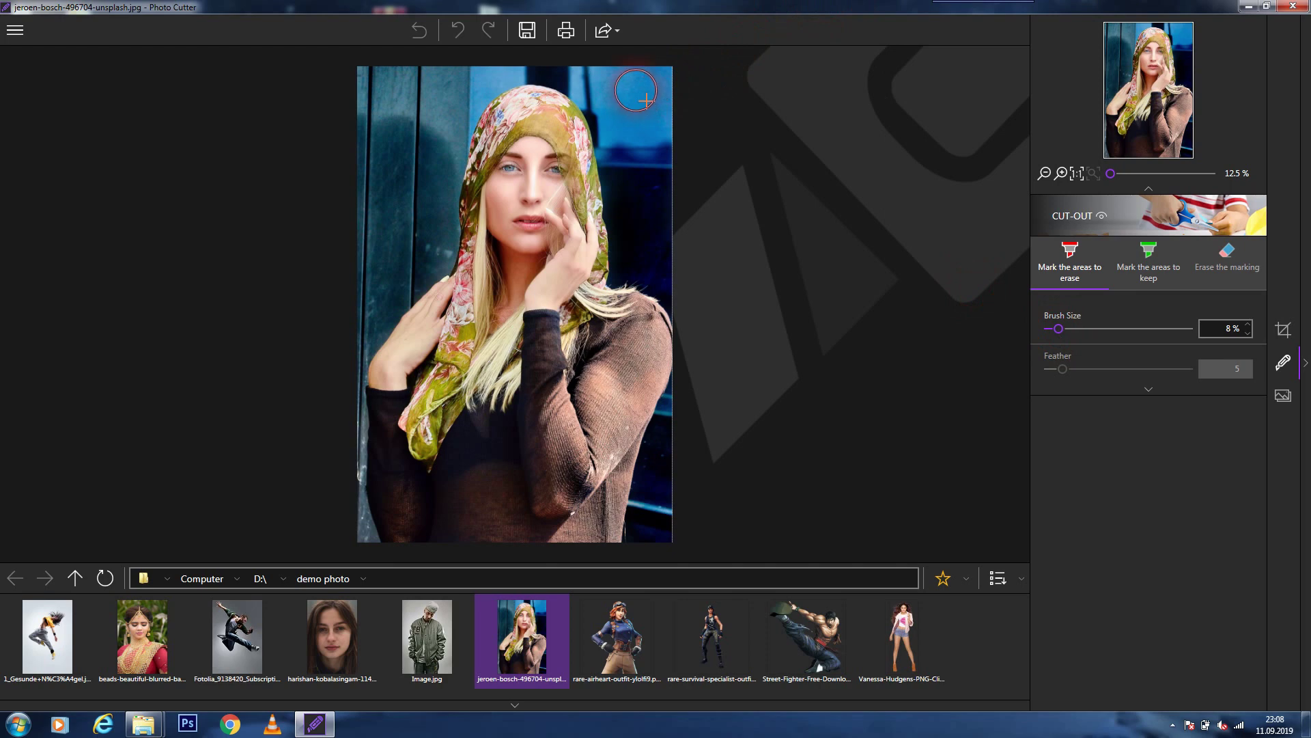
{"action": "left_click_drag", "start_coordinate": [635, 95], "coordinate": [636, 195]}
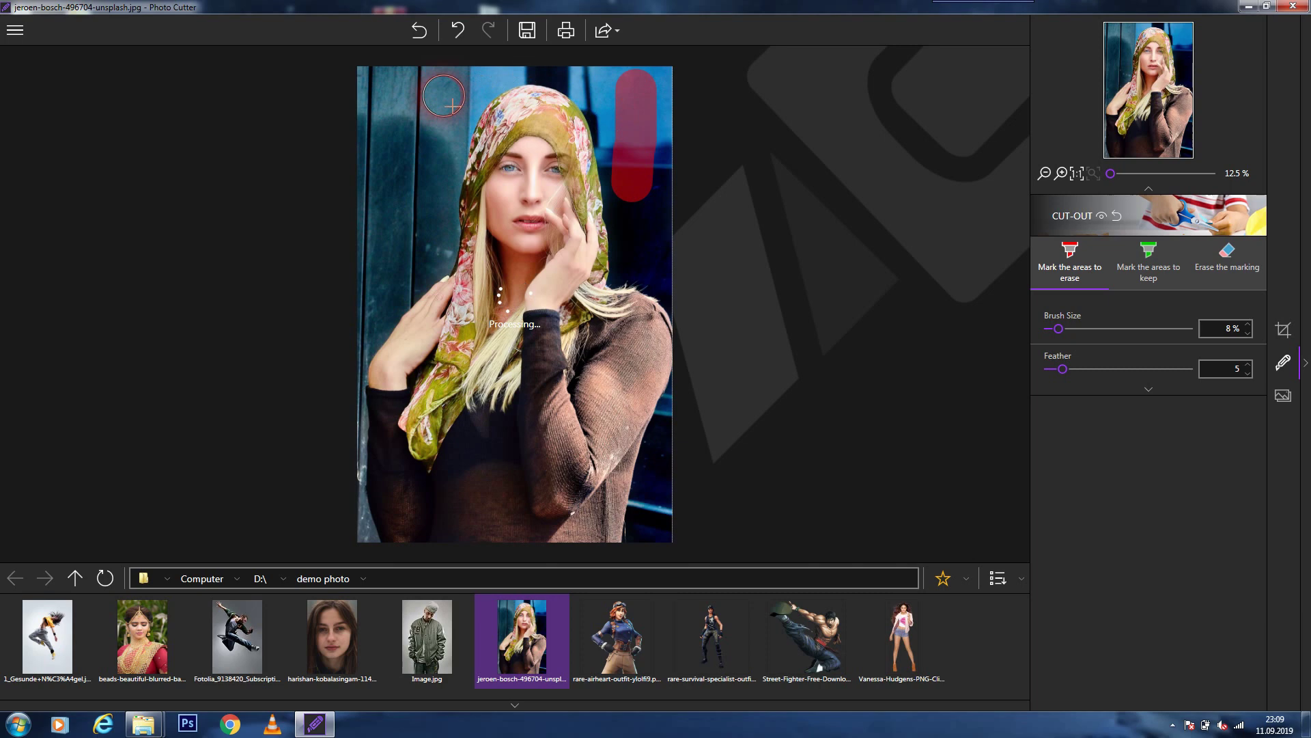
{"action": "left_click_drag", "start_coordinate": [410, 82], "coordinate": [421, 193]}
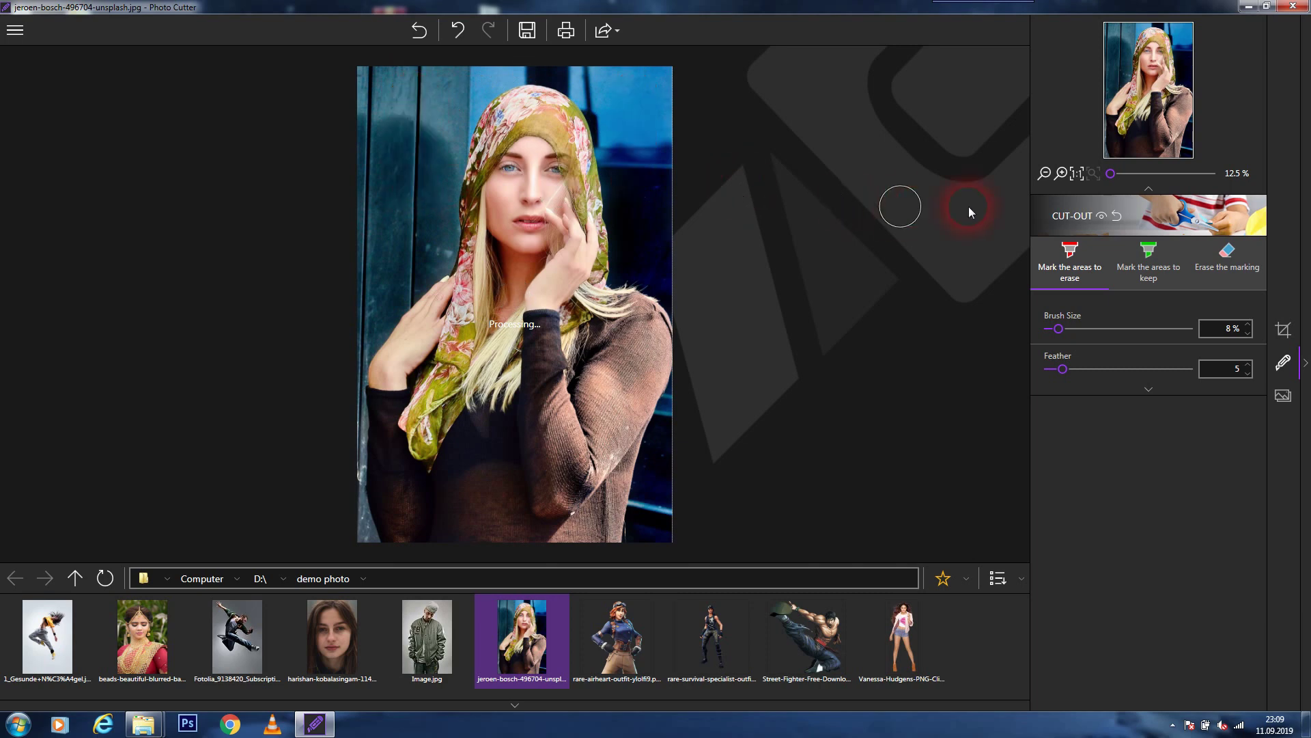
{"action": "left_click_drag", "start_coordinate": [1060, 330], "coordinate": [1049, 329]}
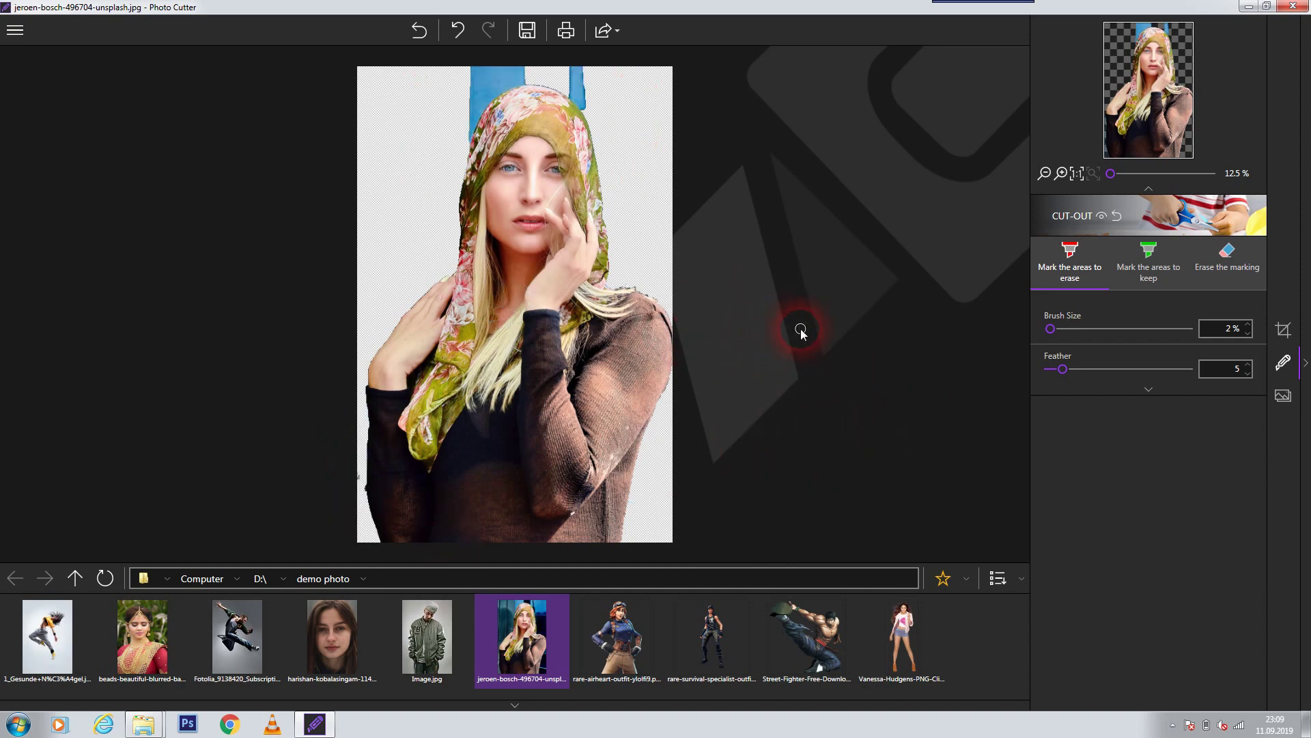
{"action": "left_click_drag", "start_coordinate": [480, 80], "coordinate": [487, 88]}
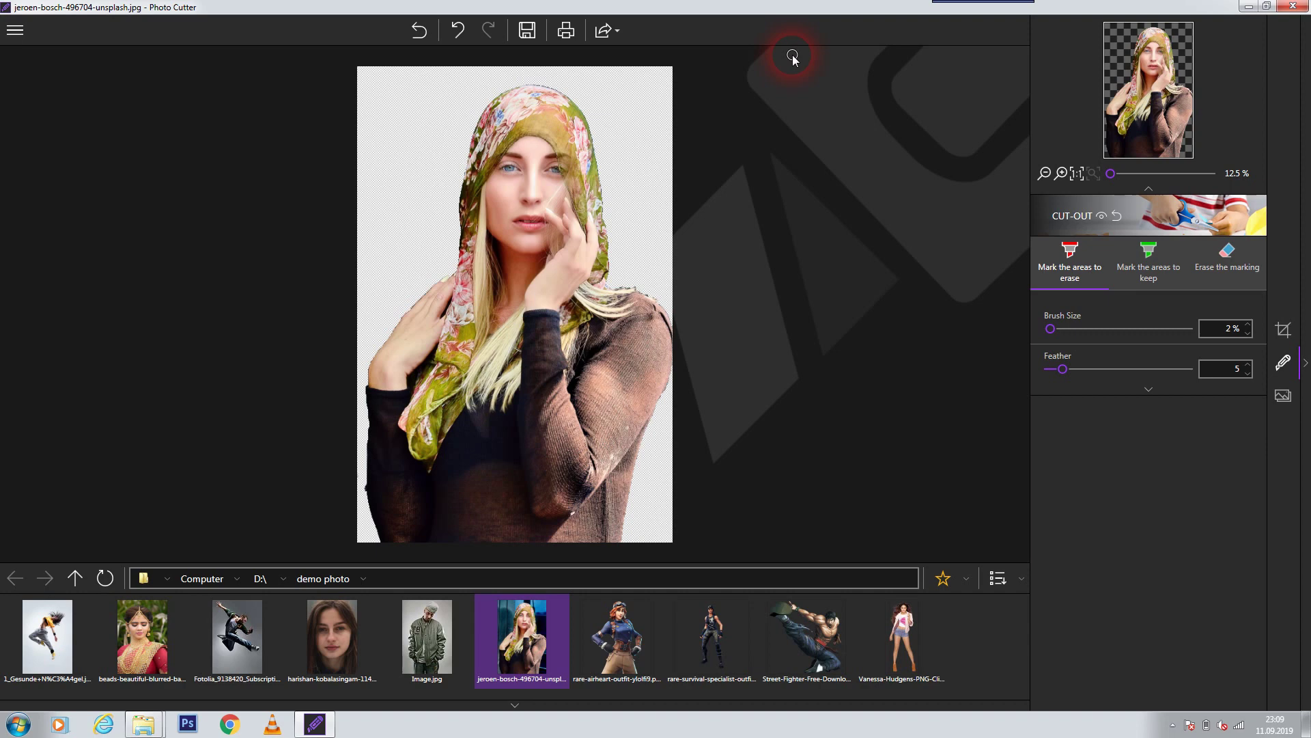
{"action": "key", "text": "ctrl+z"}
Step: Save the cut-out to the Desktop with Resize To Fit kept at Original Size
{"action": "left_click", "coordinate": [525, 30]}
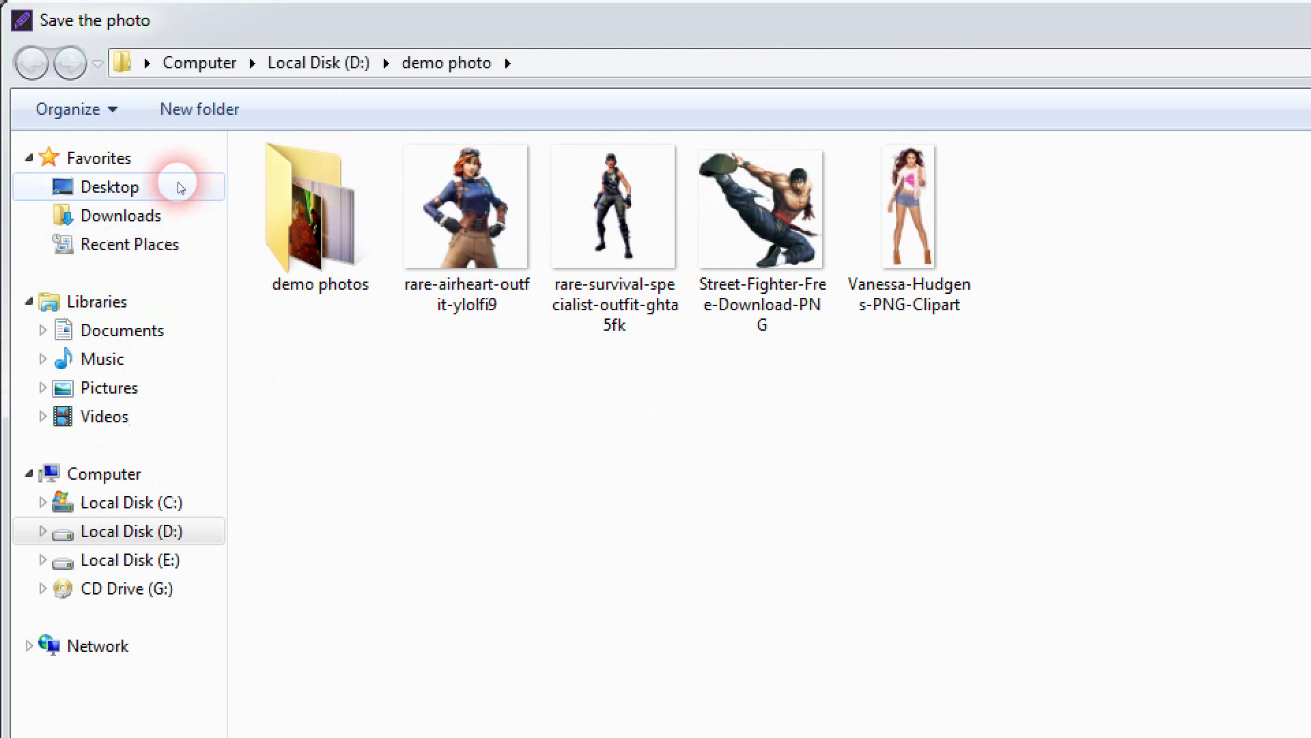
{"action": "left_click", "coordinate": [175, 187]}
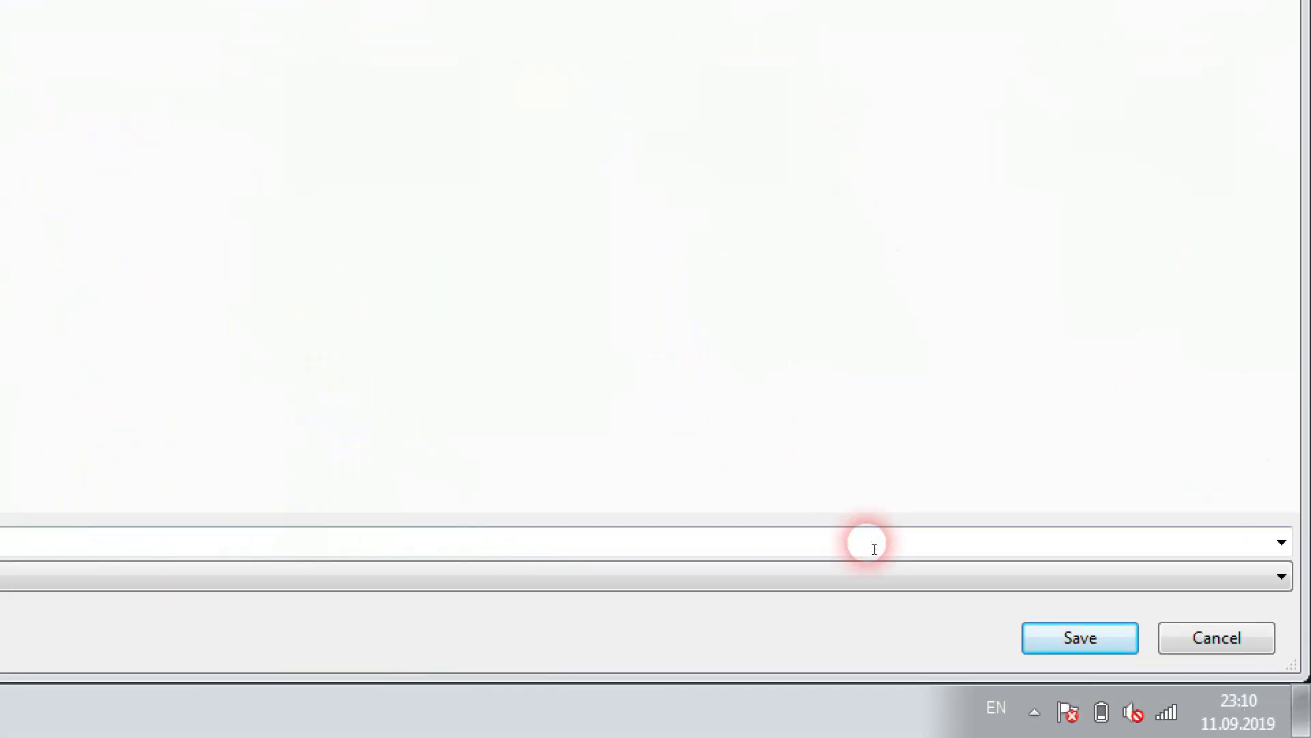
{"action": "left_click", "coordinate": [1048, 646]}
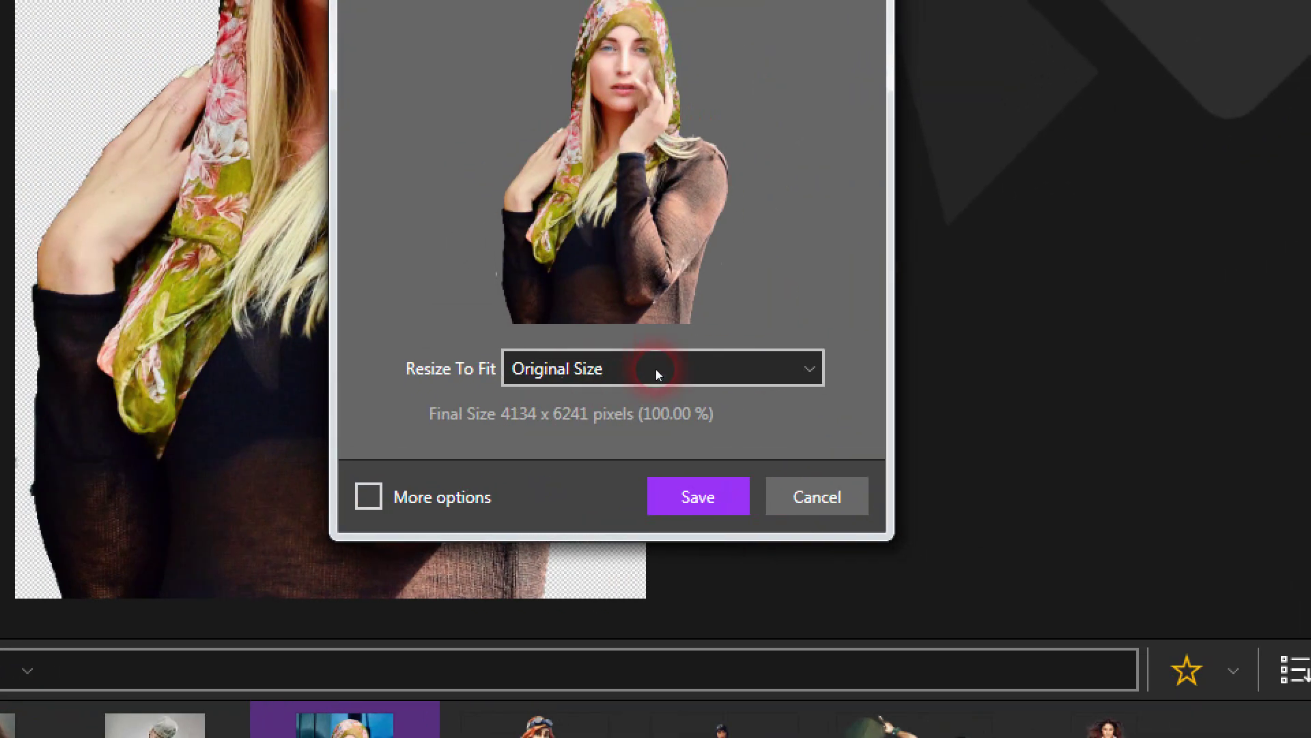
{"action": "left_click", "coordinate": [656, 374]}
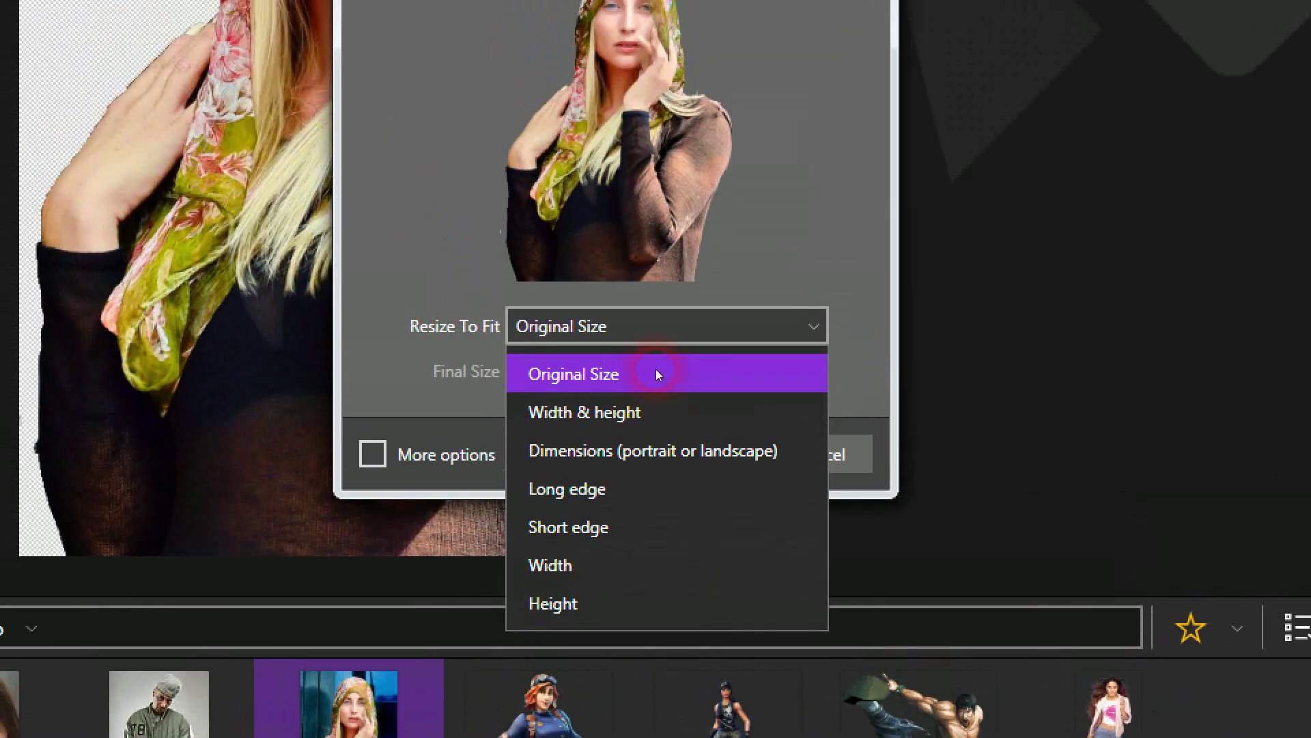
{"action": "left_click", "coordinate": [657, 373]}
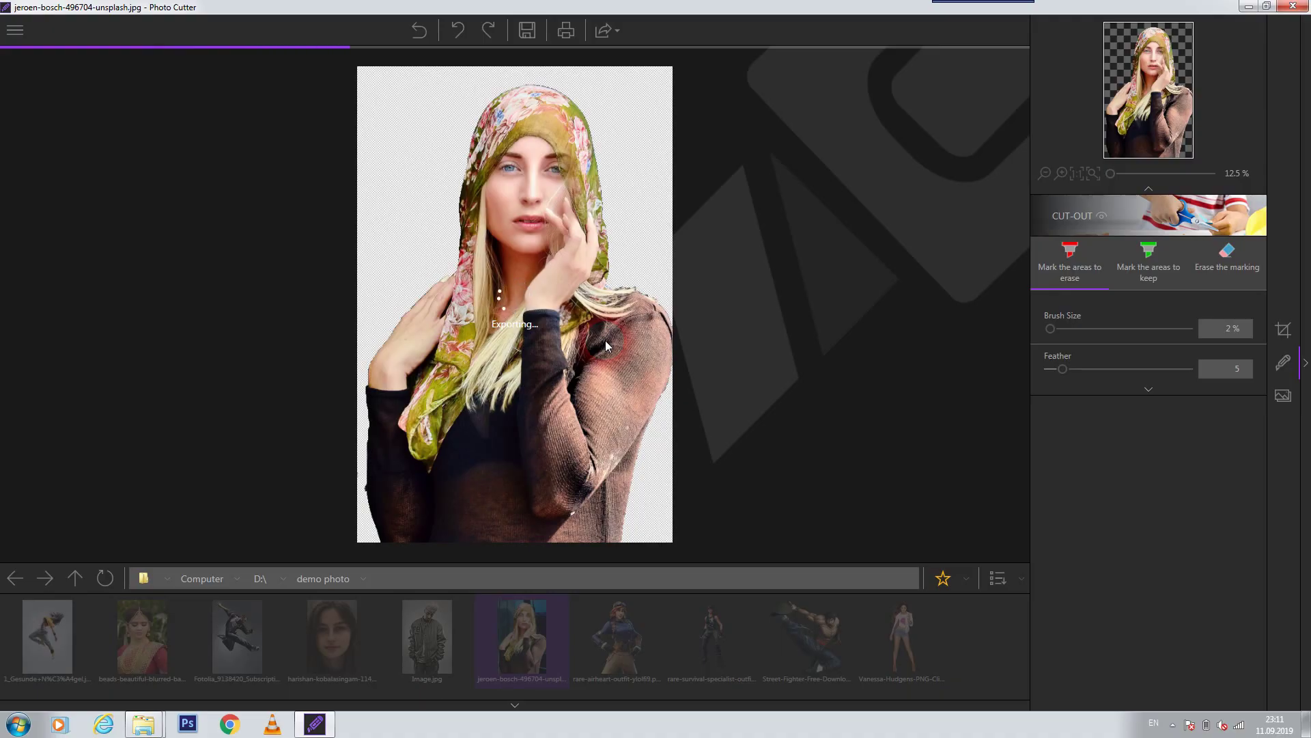
Step: Minimize Photo Cutter, view the saved cut-out in Windows Photo Viewer, then close the viewer
{"action": "left_click", "coordinate": [1248, 6]}
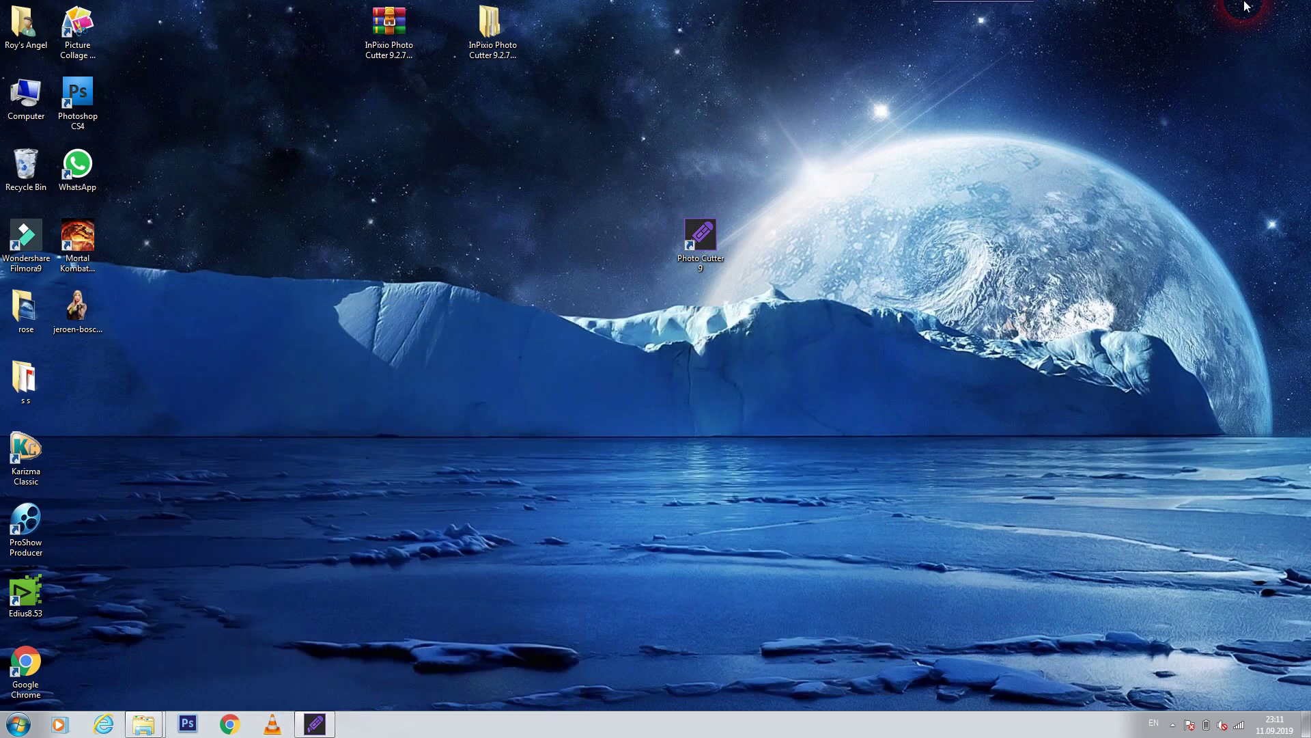
{"action": "double_click", "coordinate": [89, 303]}
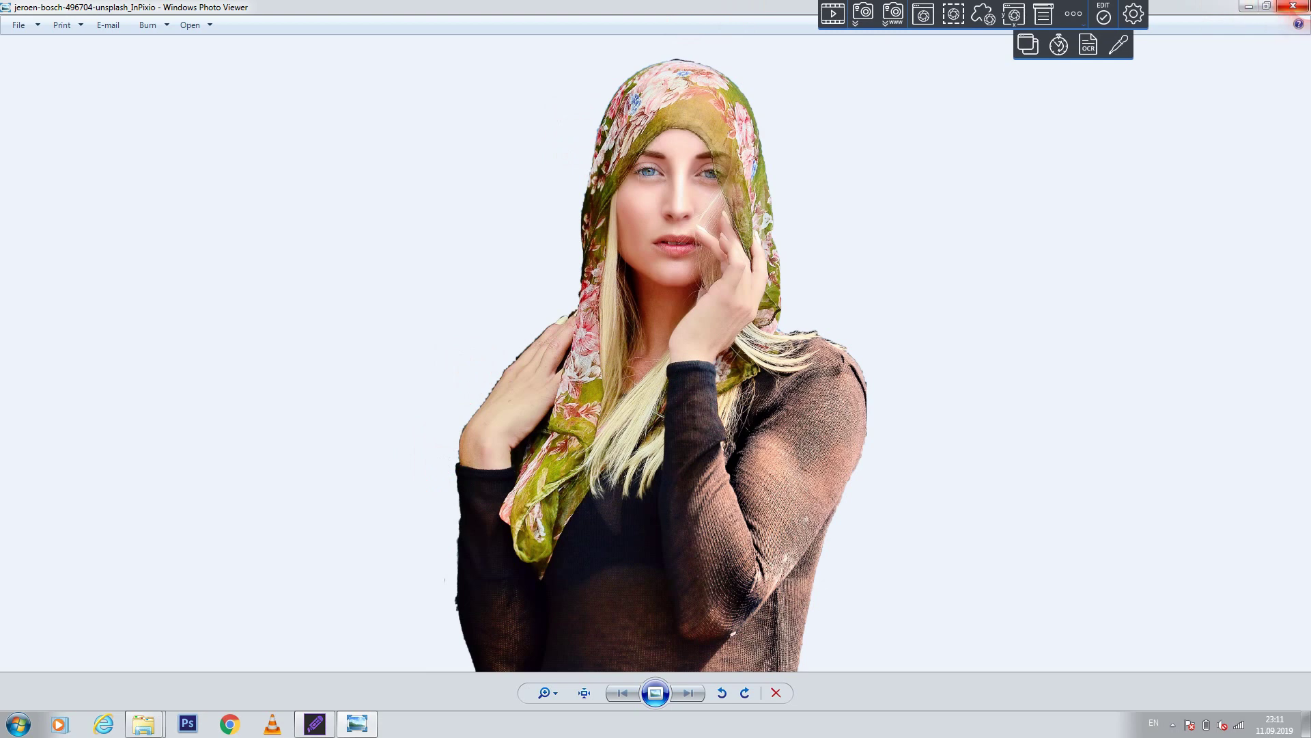
{"action": "left_click", "coordinate": [1293, 8]}
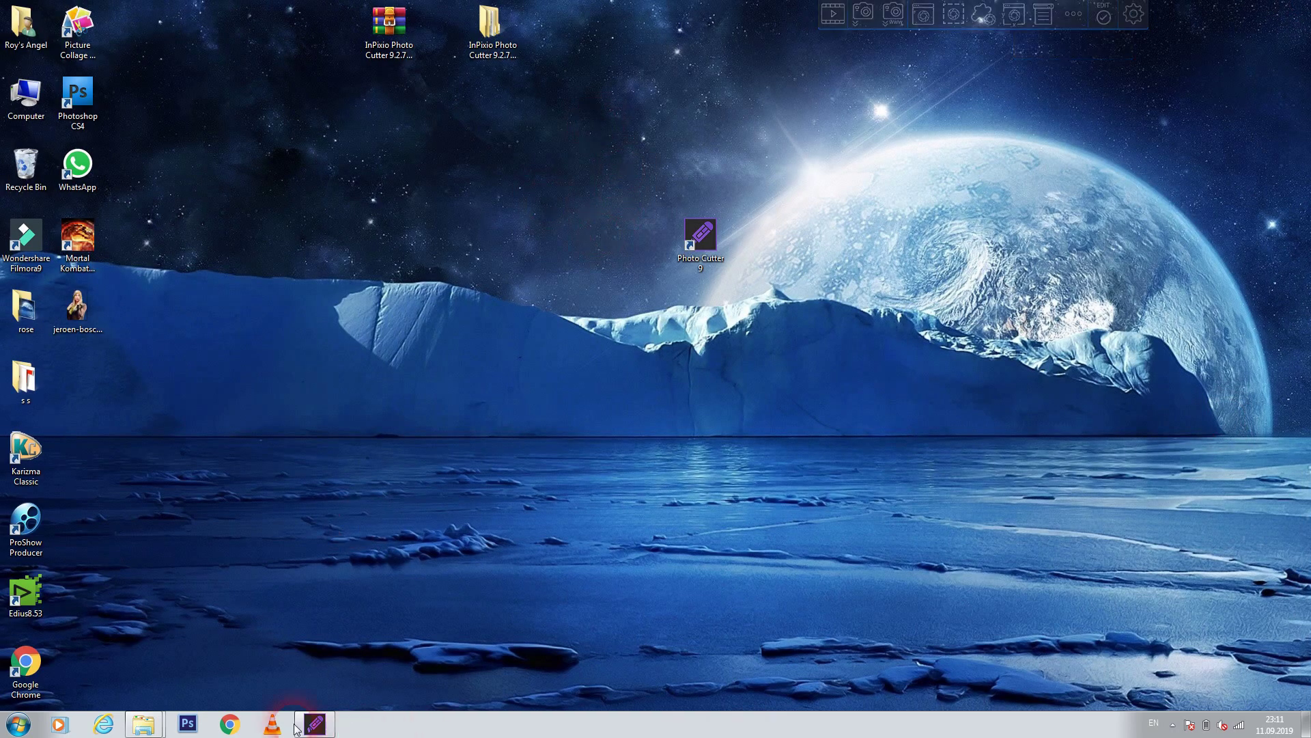
Step: Restore Photo Cutter, apply the Photomontage background, and drag the woman to the right
{"action": "left_click", "coordinate": [314, 725]}
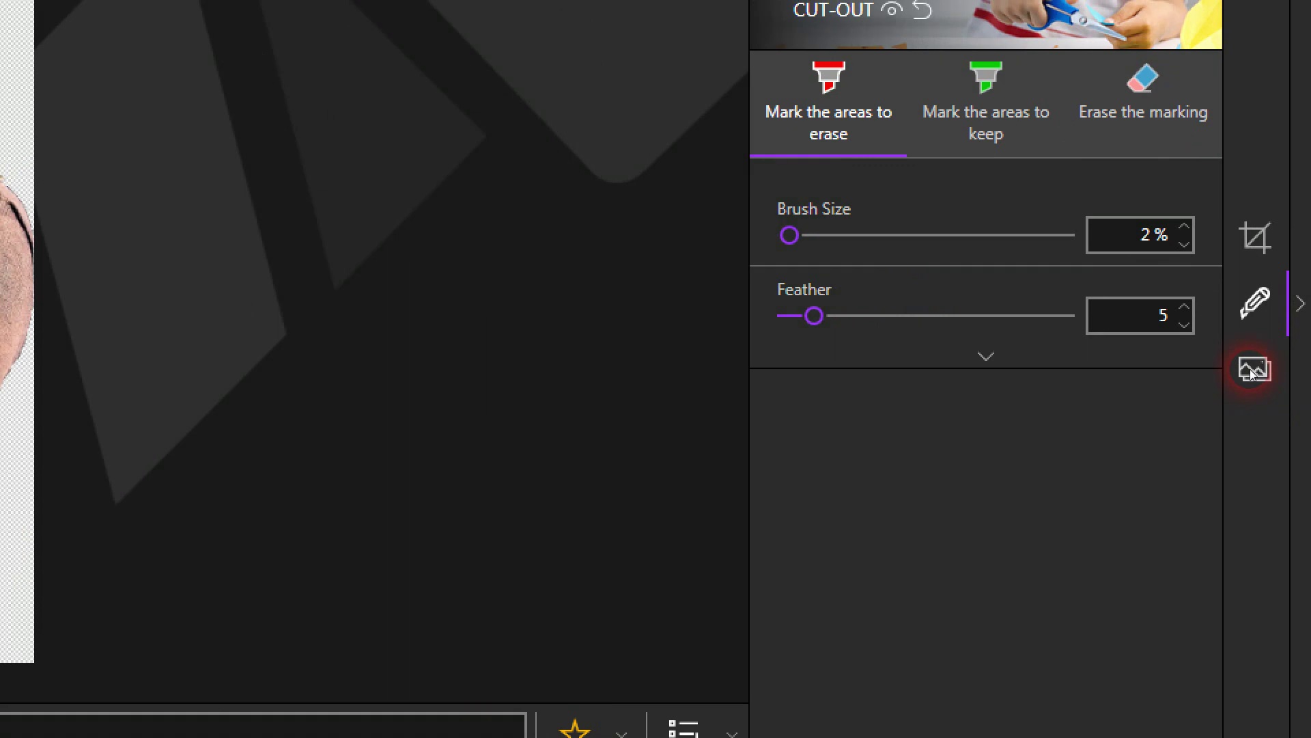
{"action": "left_click", "coordinate": [1254, 371]}
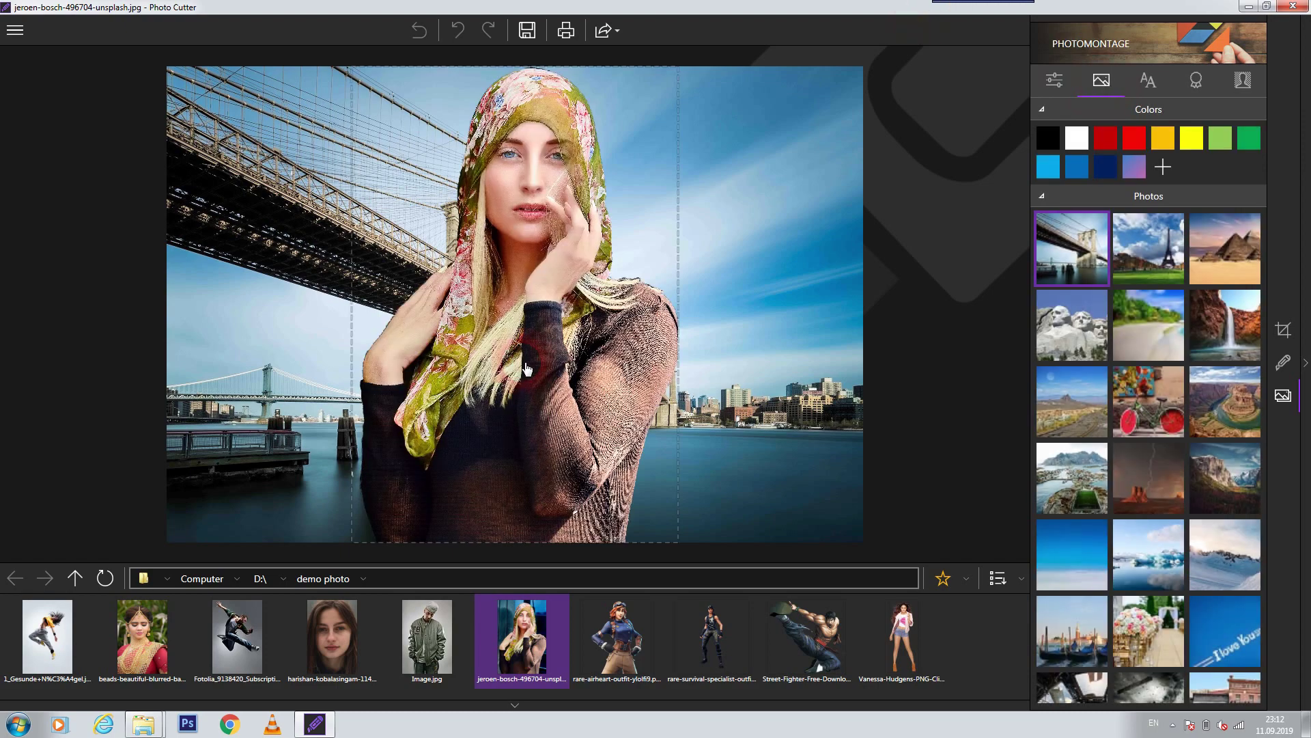
{"action": "left_click_drag", "start_coordinate": [526, 370], "coordinate": [721, 428]}
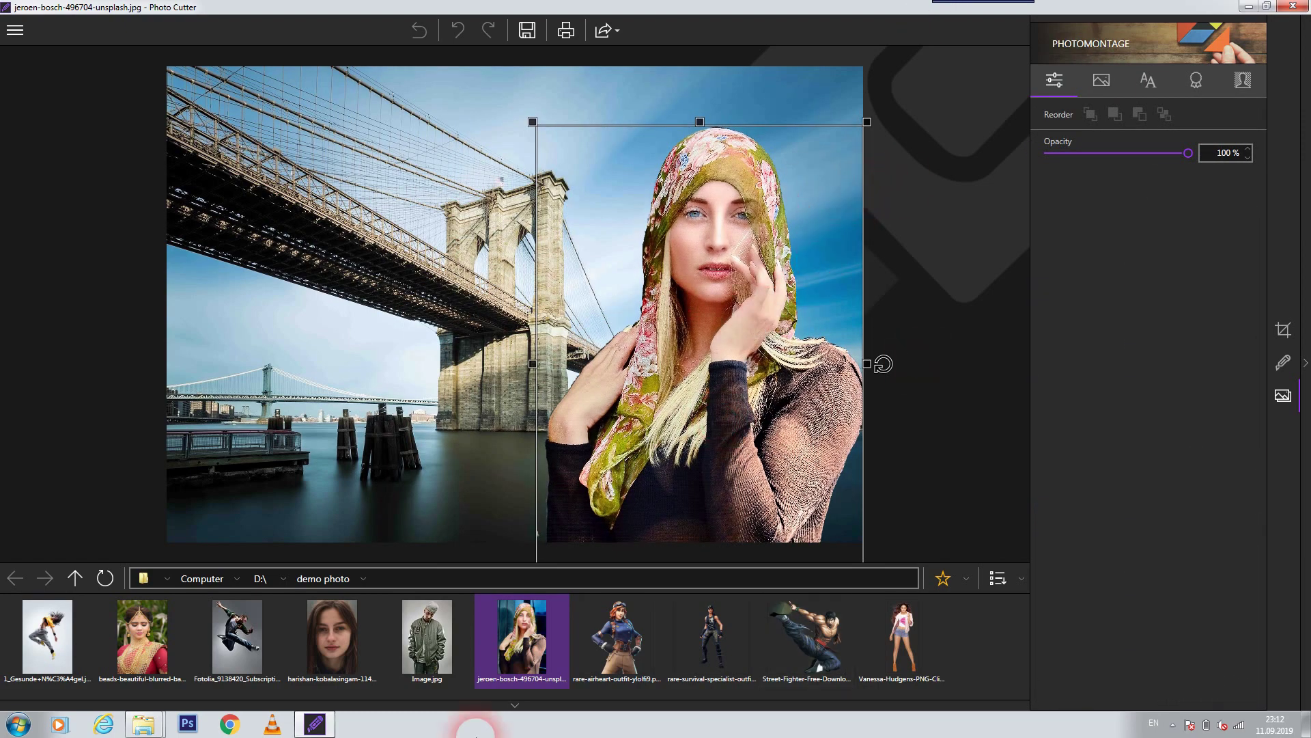
Step: Try the pyramids and Eiffel Tower backgrounds, moving the woman left of the tower
{"action": "left_click", "coordinate": [997, 169]}
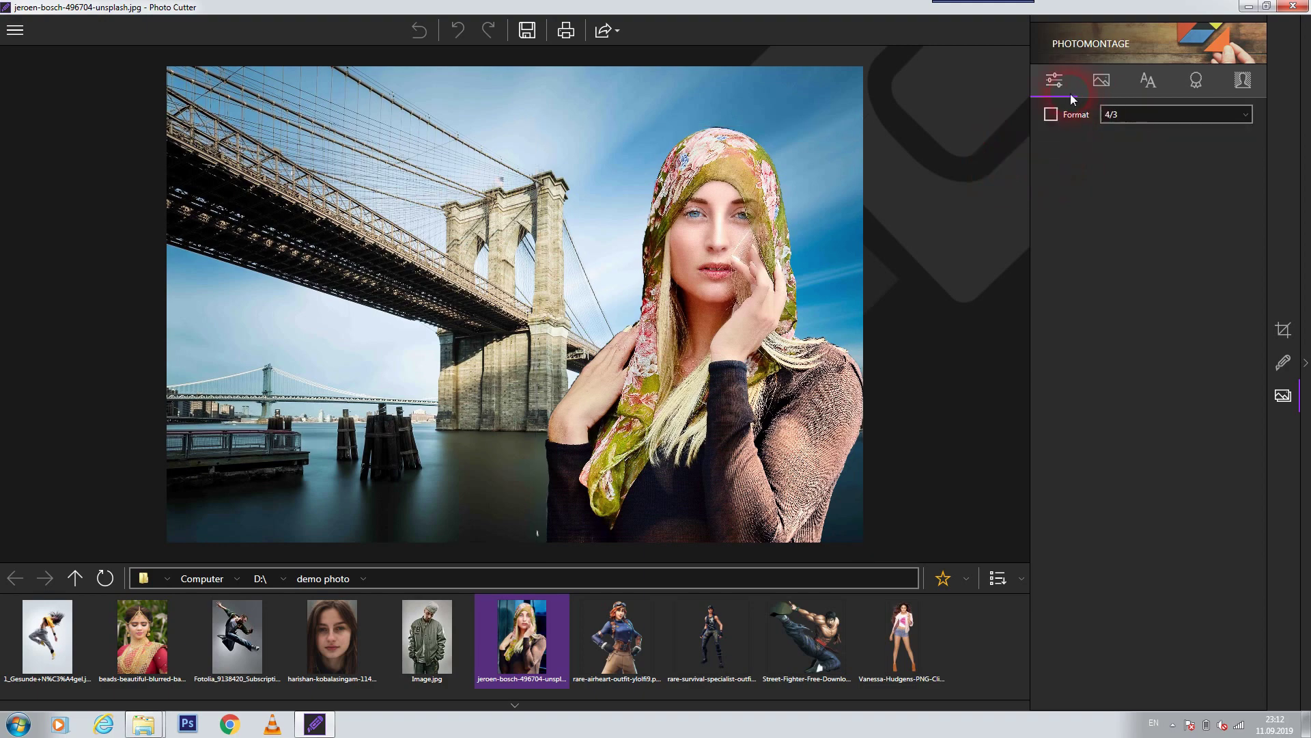
{"action": "left_click", "coordinate": [1098, 80]}
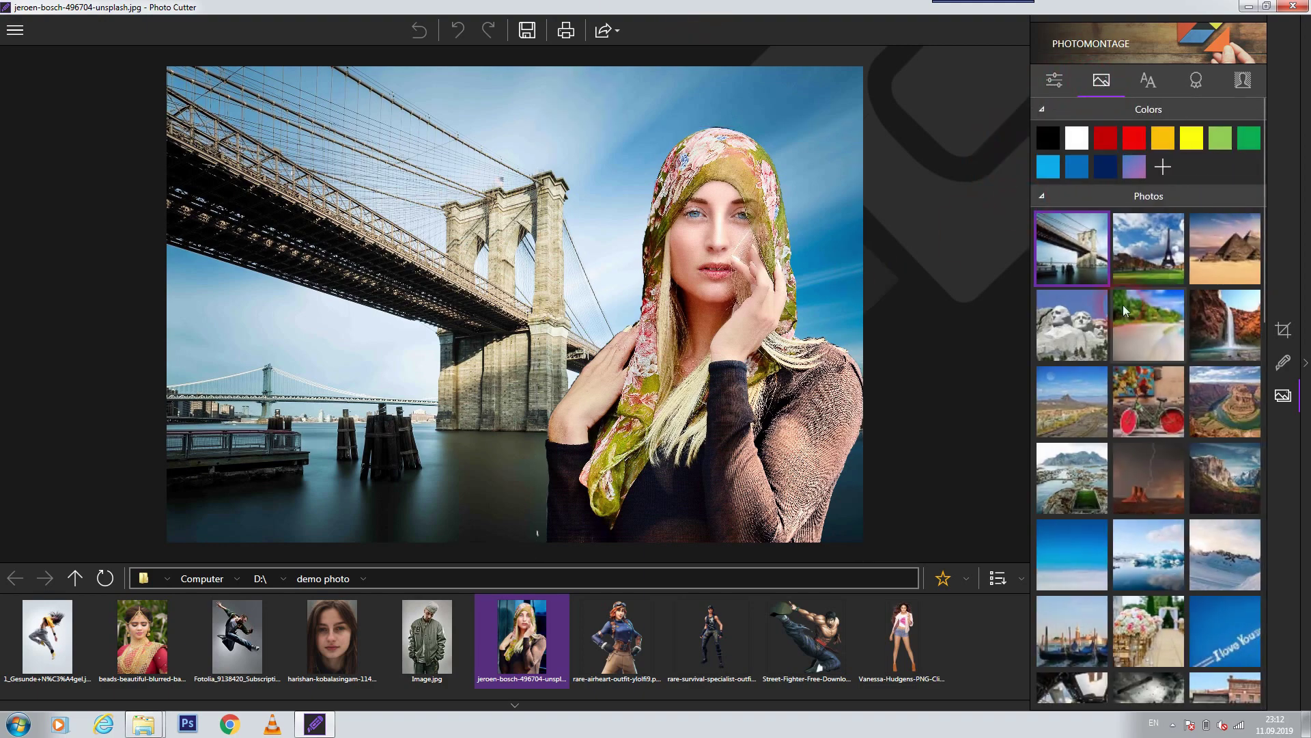
{"action": "left_click", "coordinate": [1212, 256]}
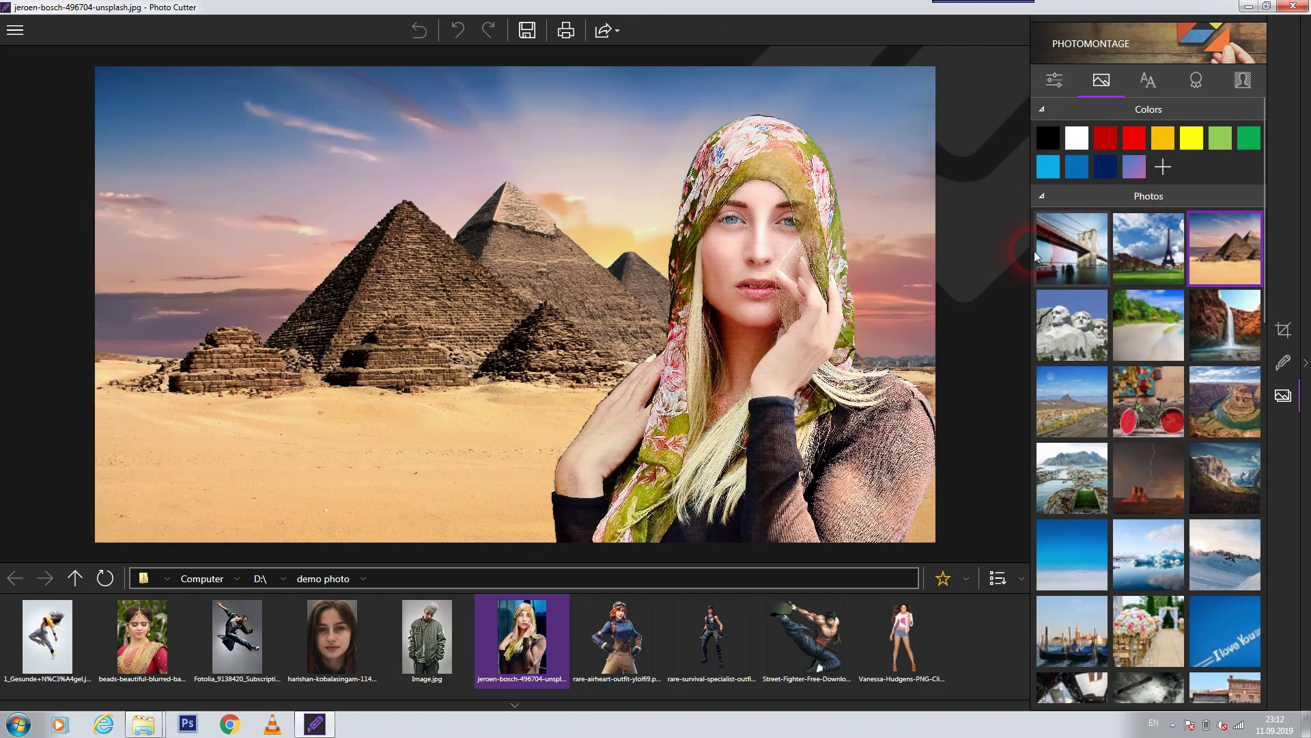
{"action": "left_click", "coordinate": [1152, 243]}
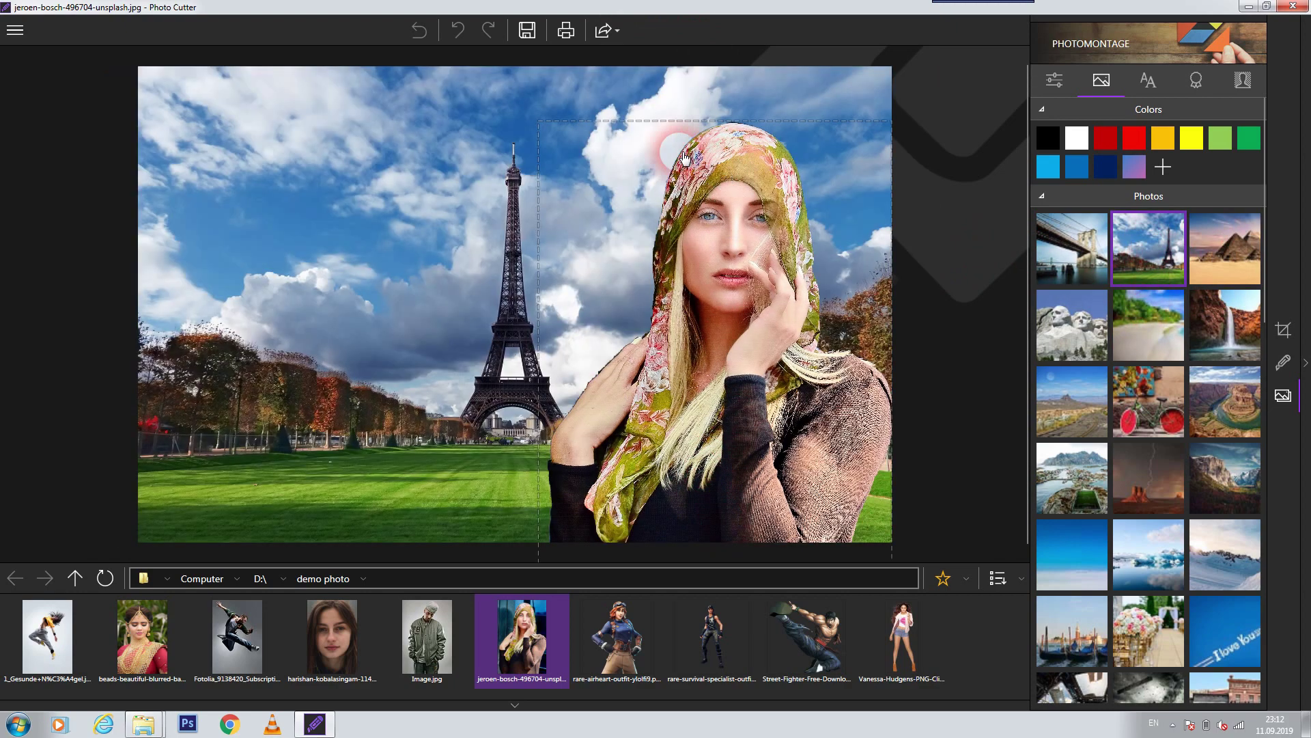
{"action": "left_click", "coordinate": [564, 116]}
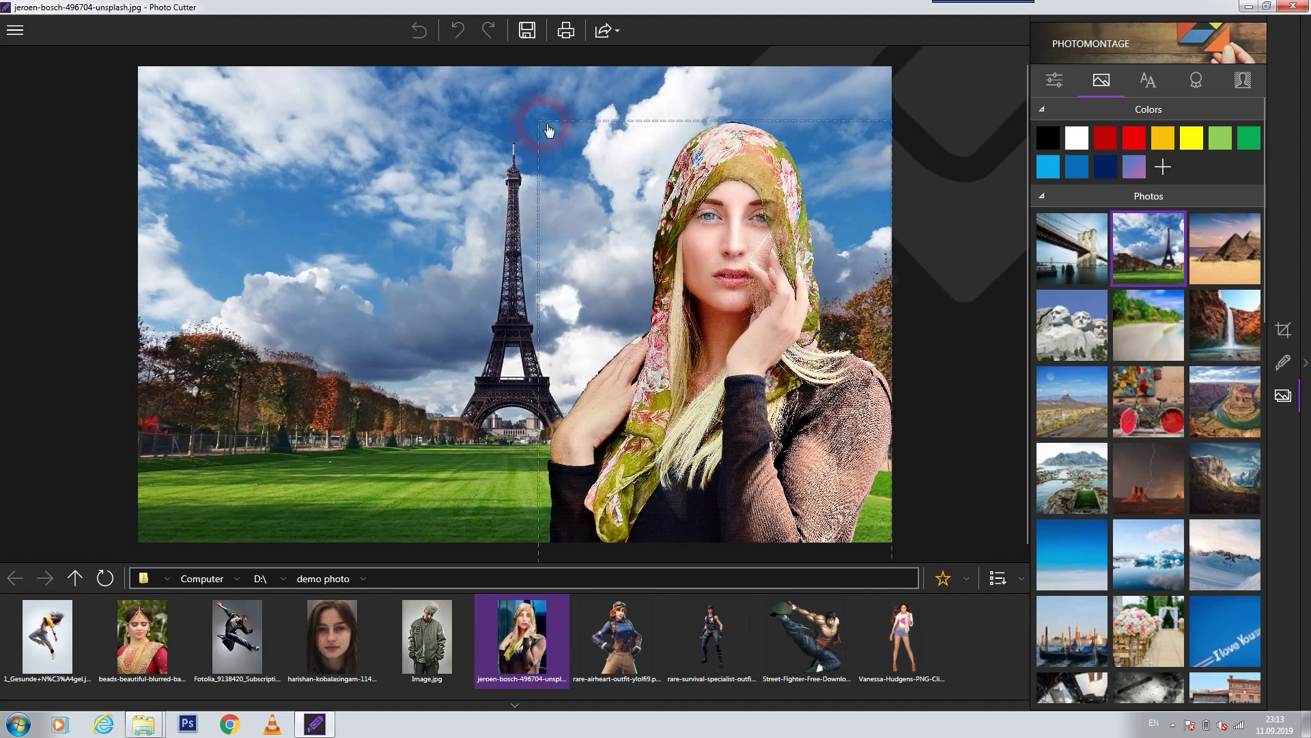
{"action": "left_click_drag", "start_coordinate": [545, 129], "coordinate": [589, 167]}
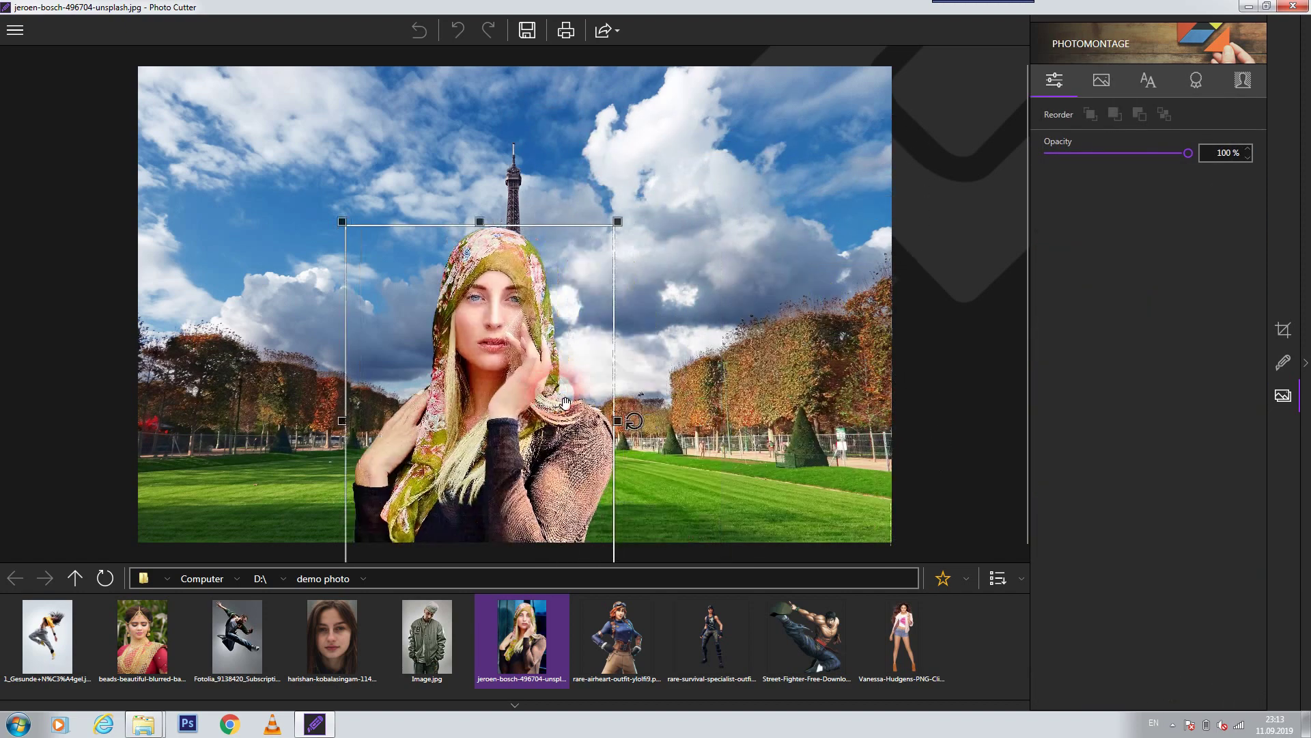
{"action": "mouse_move", "coordinate": [589, 167]}
{"action": "left_mouse_down"}
{"action": "mouse_move", "coordinate": [394, 352]}
{"action": "mouse_move", "coordinate": [349, 329]}
{"action": "left_mouse_up"}
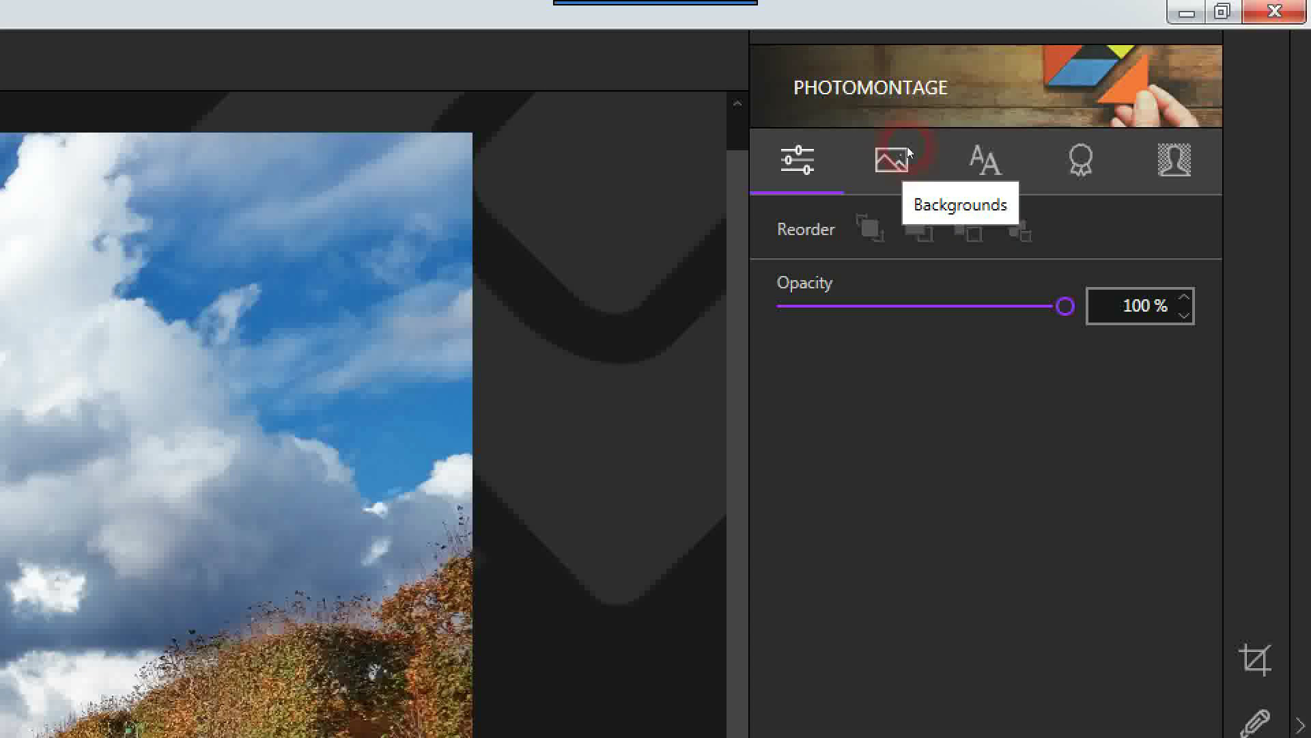
Step: Switch to the watermelon-bicycle background and move the woman right of the bicycle
{"action": "left_click", "coordinate": [1103, 79]}
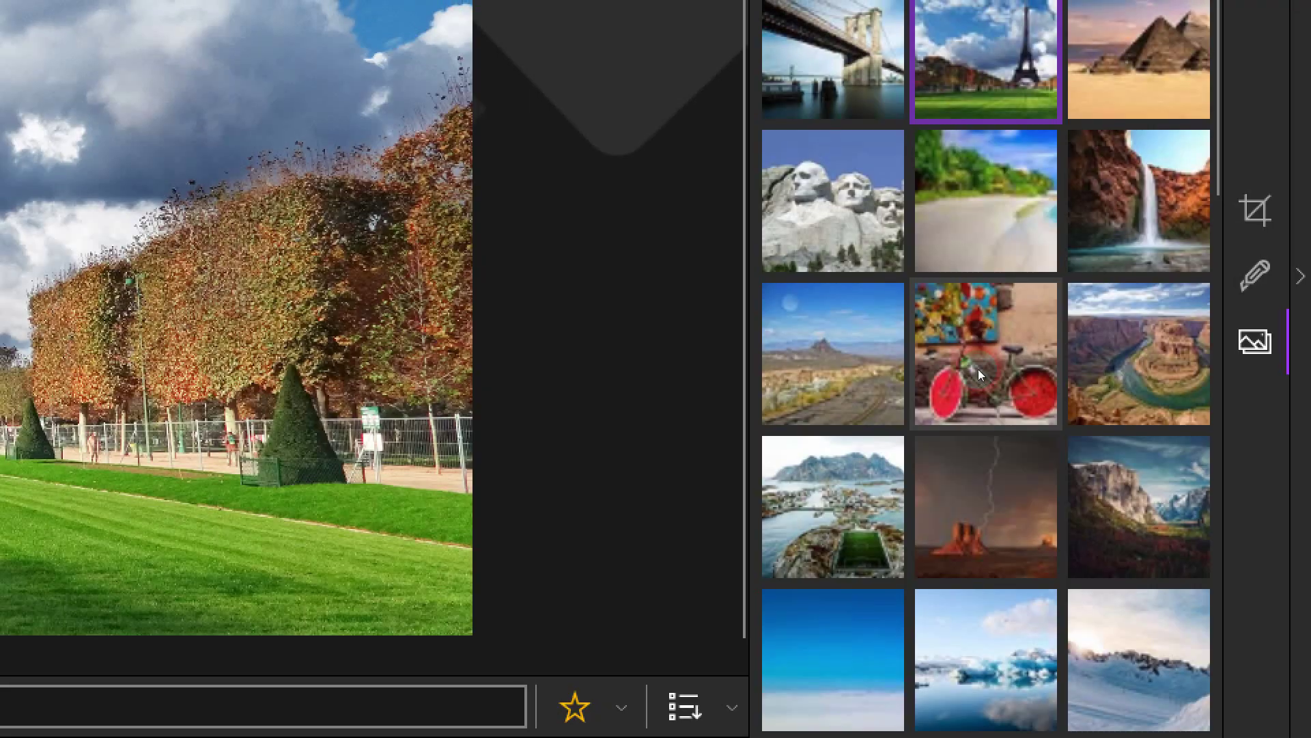
{"action": "left_click", "coordinate": [977, 372]}
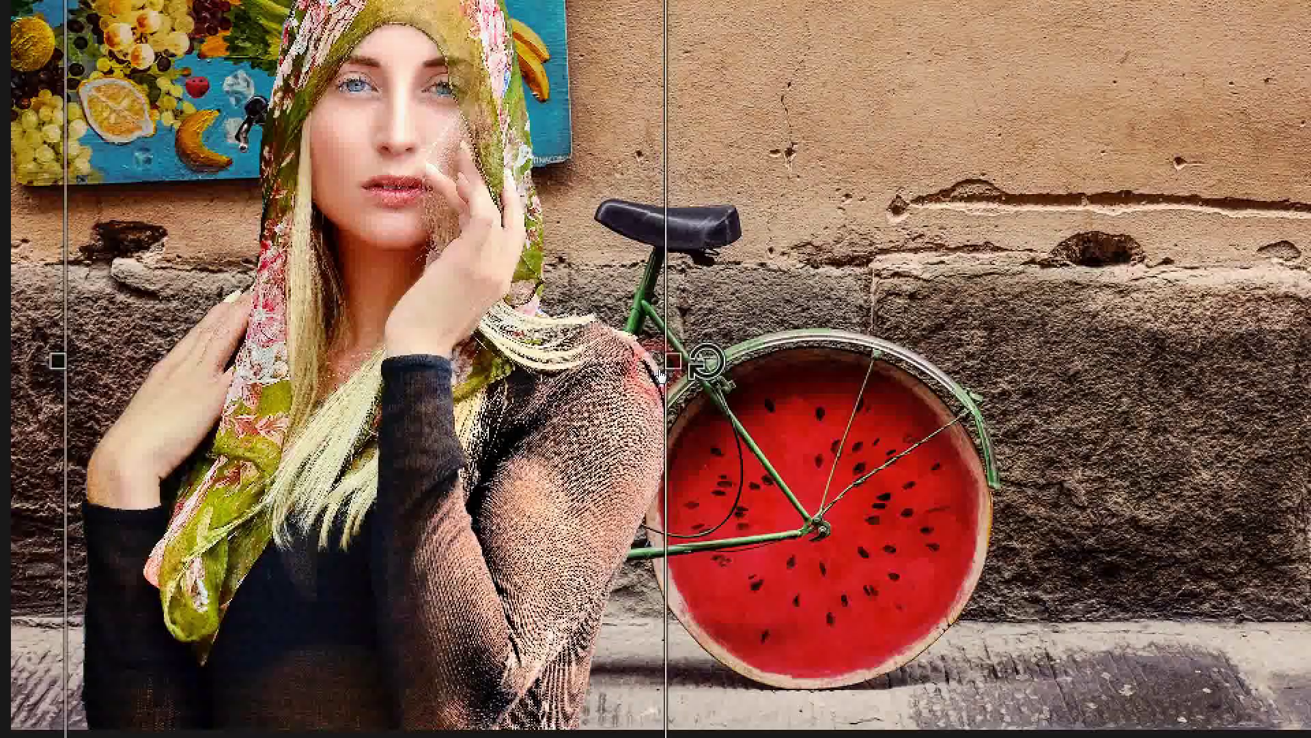
{"action": "left_click_drag", "start_coordinate": [542, 376], "coordinate": [658, 375]}
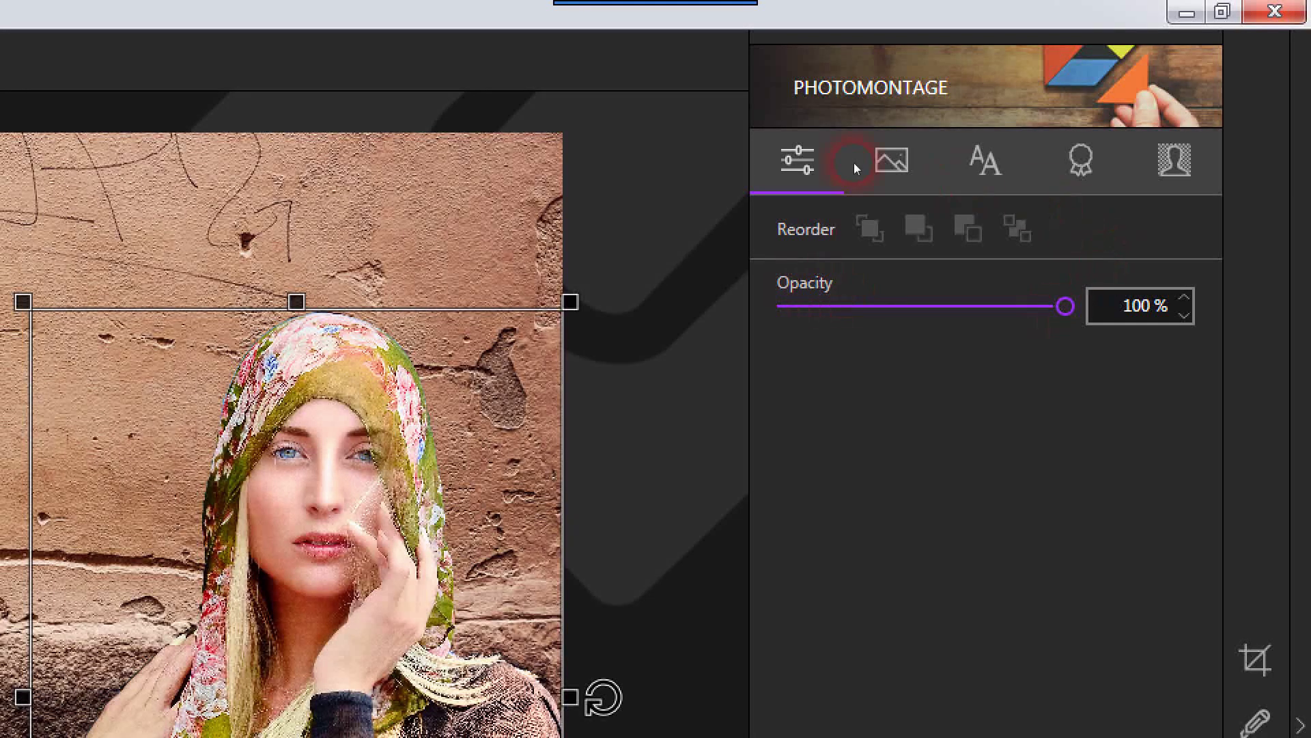
{"action": "left_click", "coordinate": [919, 159]}
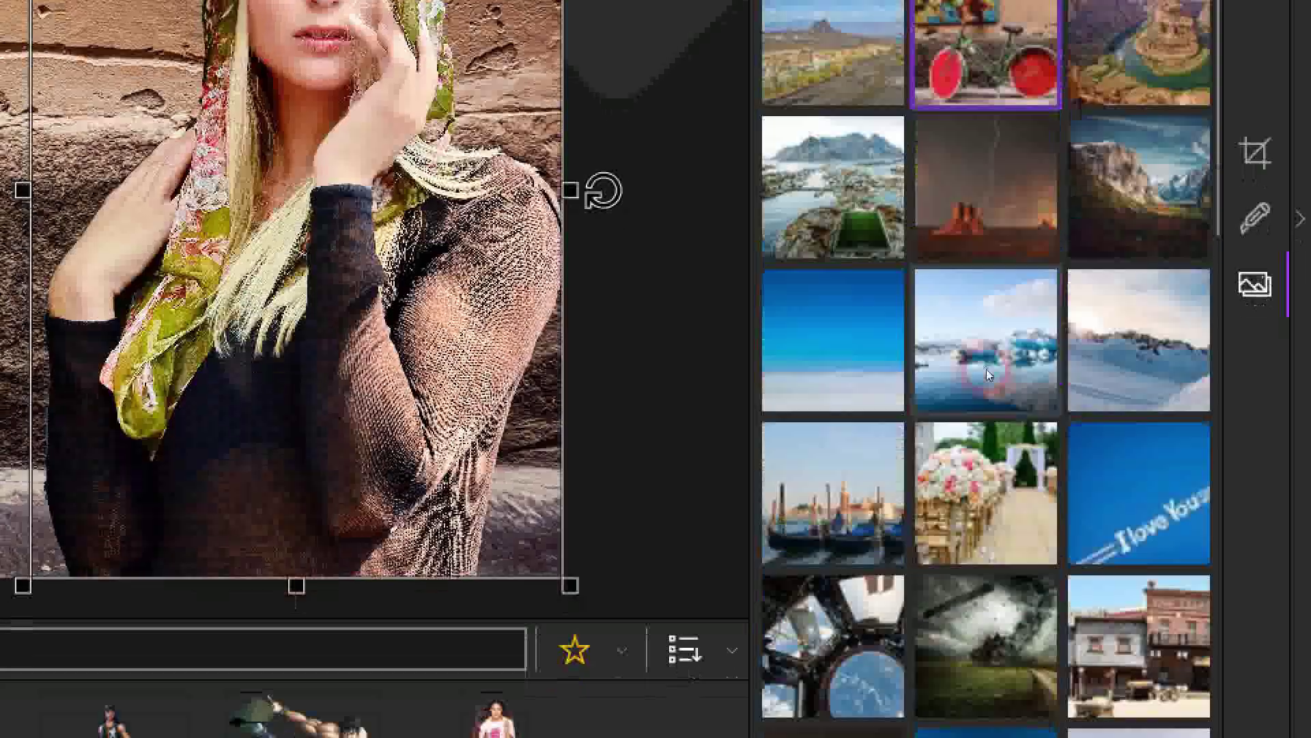
{"action": "scroll", "coordinate": [1005, 370], "scroll_direction": "down", "scroll_amount": 5}
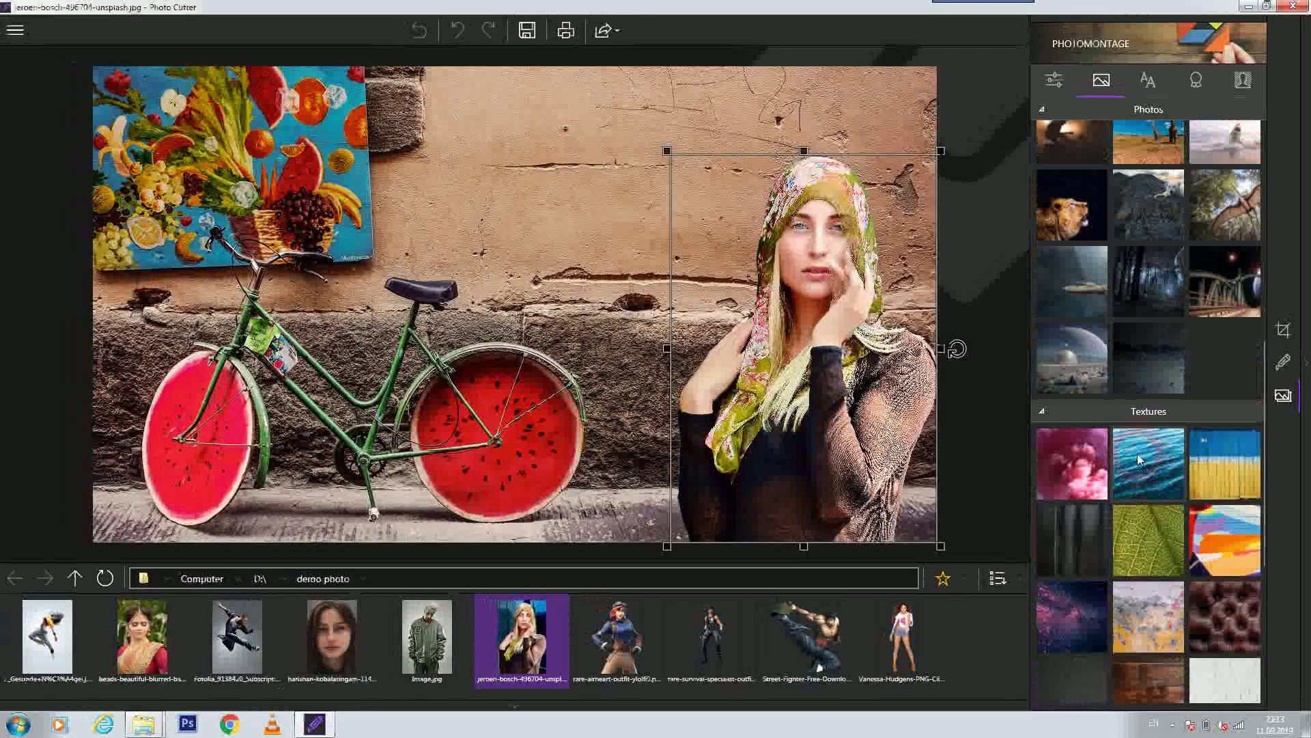
{"action": "scroll", "coordinate": [1127, 400], "scroll_direction": "down", "scroll_amount": 1}
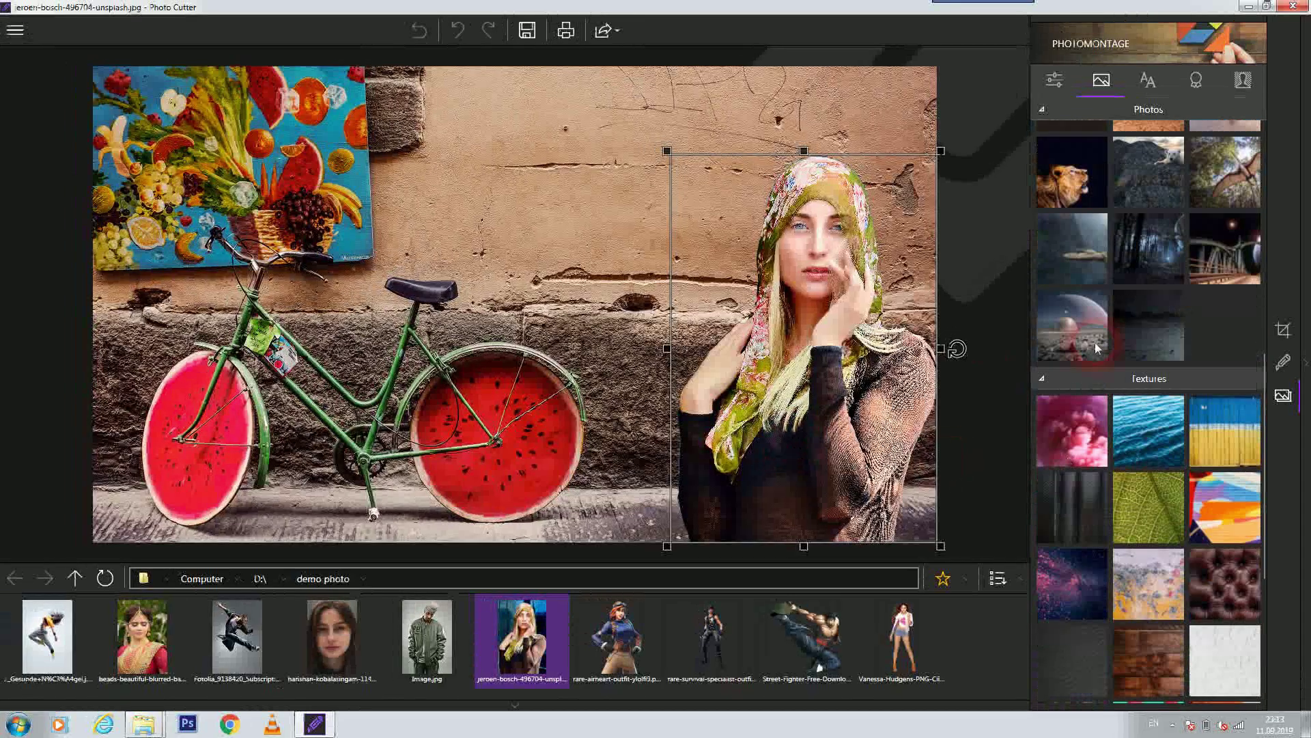
{"action": "scroll", "coordinate": [1130, 397], "scroll_direction": "down", "scroll_amount": 2}
{"action": "scroll", "coordinate": [1131, 393], "scroll_direction": "down", "scroll_amount": 2}
{"action": "scroll", "coordinate": [1132, 393], "scroll_direction": "down", "scroll_amount": 2}
{"action": "scroll", "coordinate": [1131, 389], "scroll_direction": "up", "scroll_amount": 3}
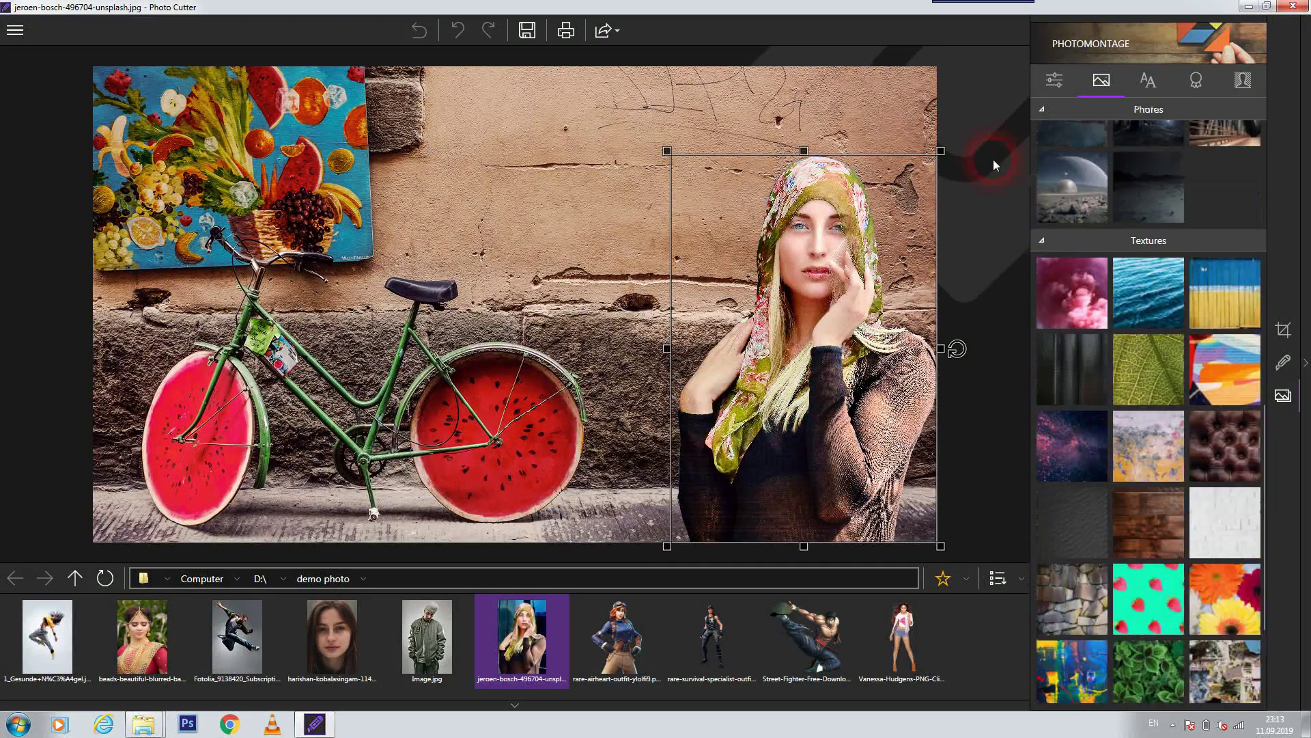
{"action": "scroll", "coordinate": [876, 103], "scroll_direction": "up", "scroll_amount": 1}
{"action": "scroll", "coordinate": [828, 250], "scroll_direction": "down", "scroll_amount": 3}
{"action": "scroll", "coordinate": [814, 233], "scroll_direction": "up", "scroll_amount": 2}
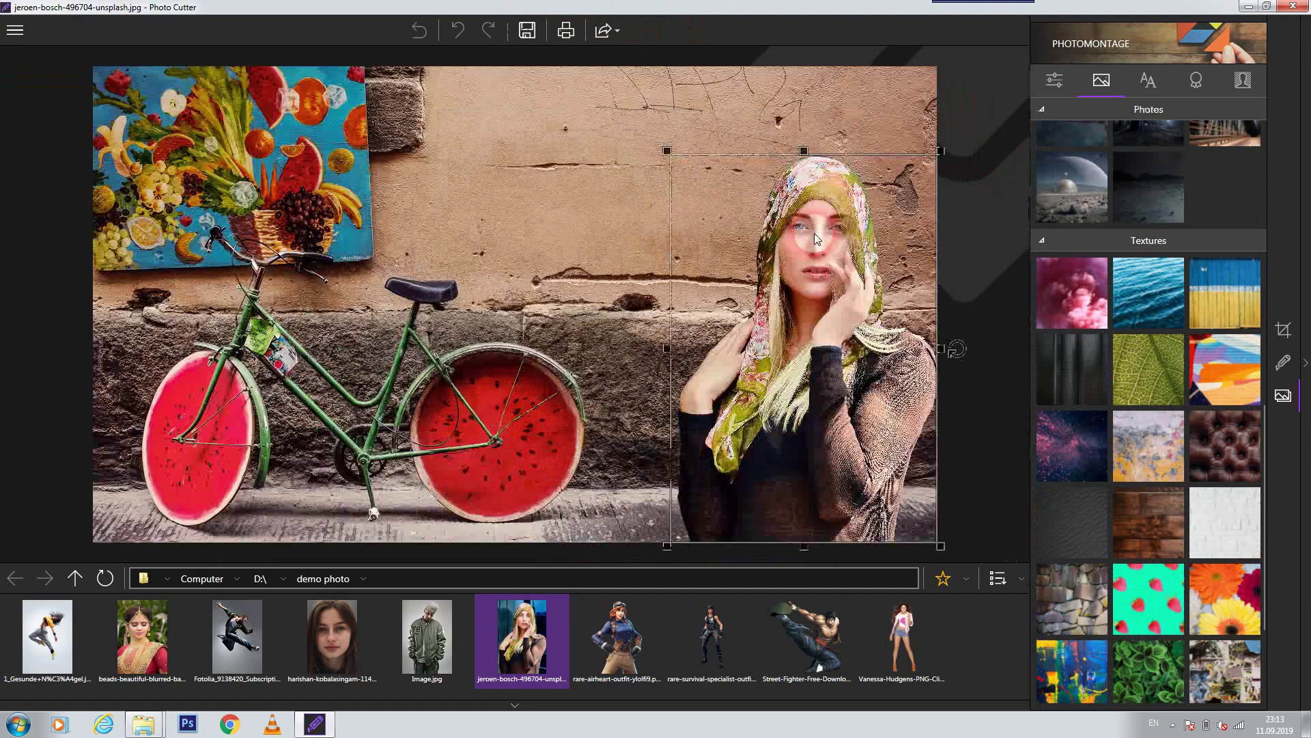
Step: Deselect the woman and save the montage as PNG under the suggested name, at Original Size
{"action": "left_click", "coordinate": [992, 107]}
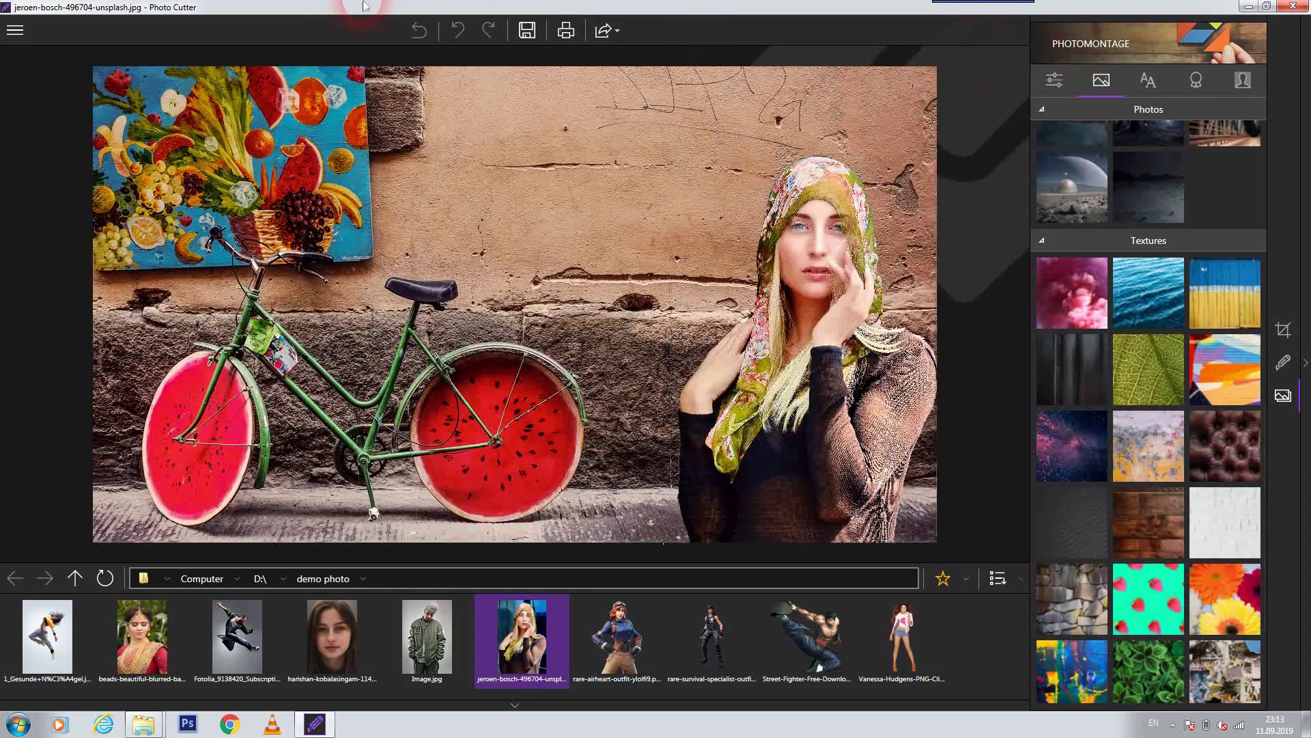
{"action": "left_click", "coordinate": [528, 31]}
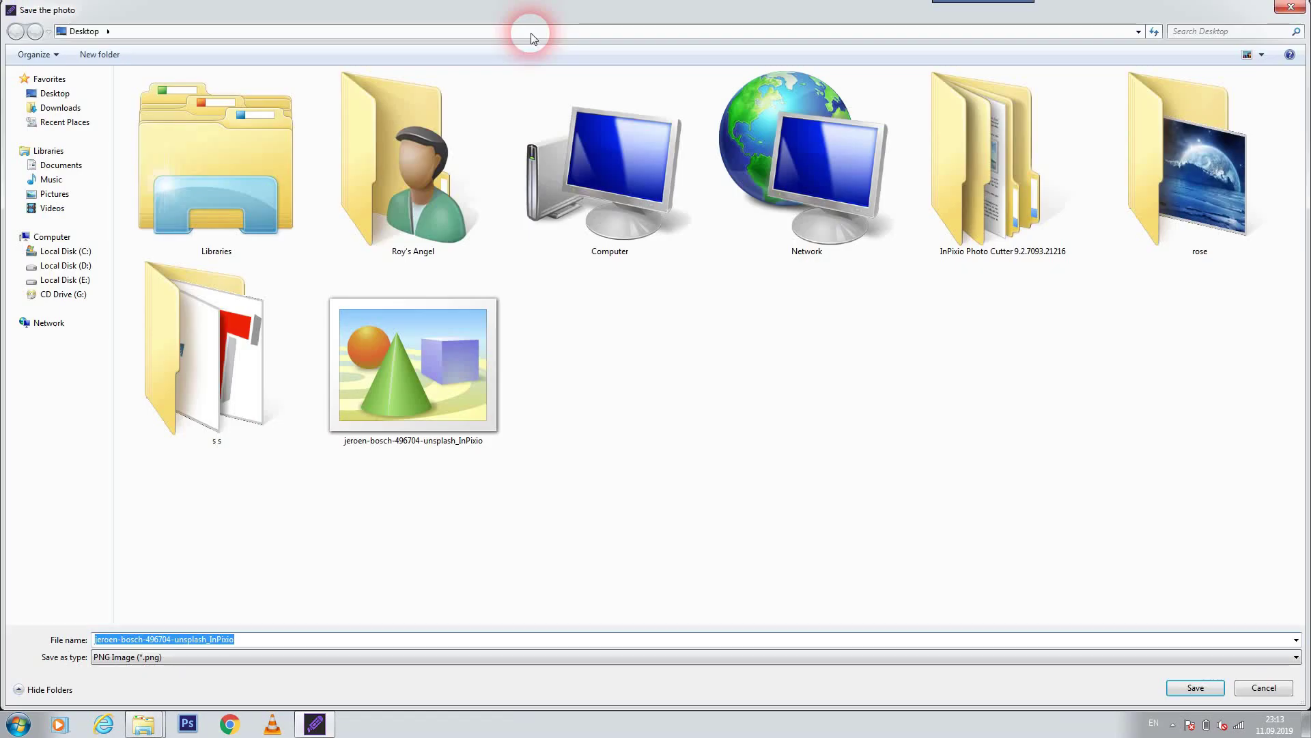
{"action": "left_click", "coordinate": [1196, 687]}
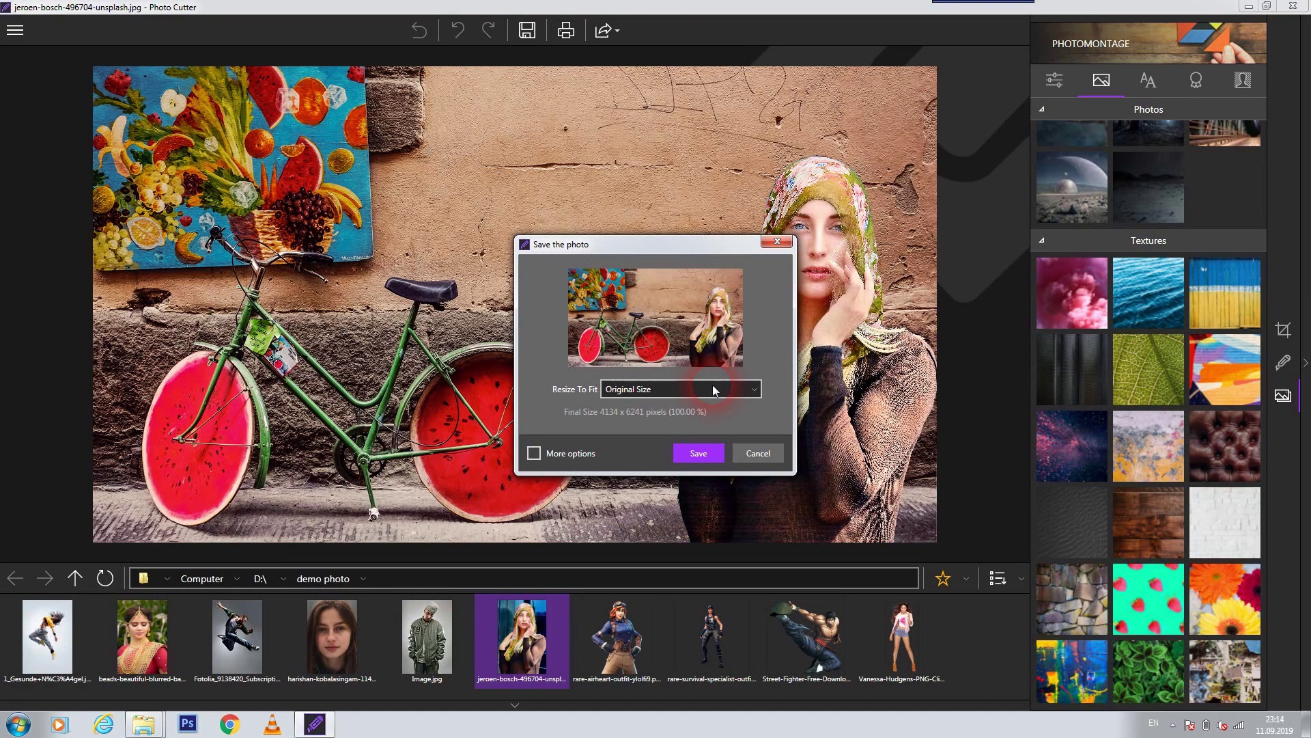
{"action": "left_click", "coordinate": [697, 459]}
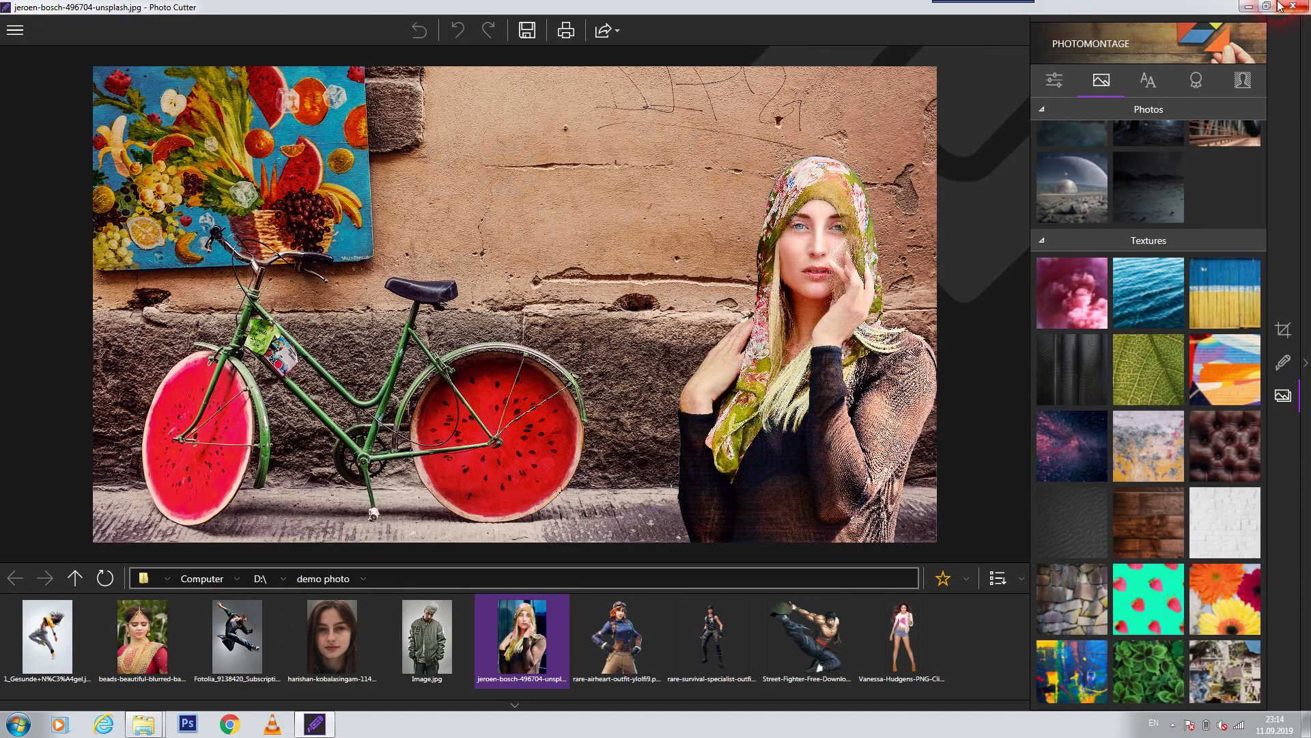
Step: Minimize the editor and preview the saved composite, transparent cutout and InPixio23 images, closing each
{"action": "left_click", "coordinate": [1244, 6]}
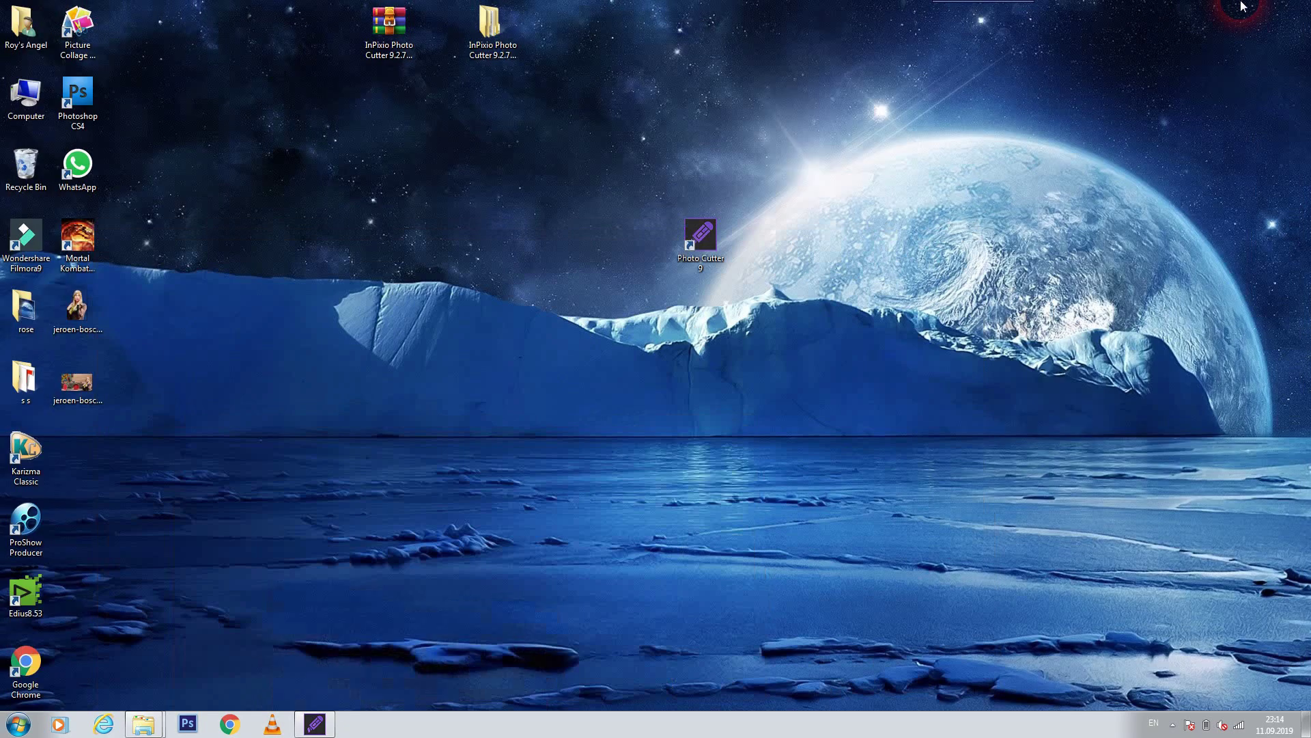
{"action": "double_click", "coordinate": [77, 384]}
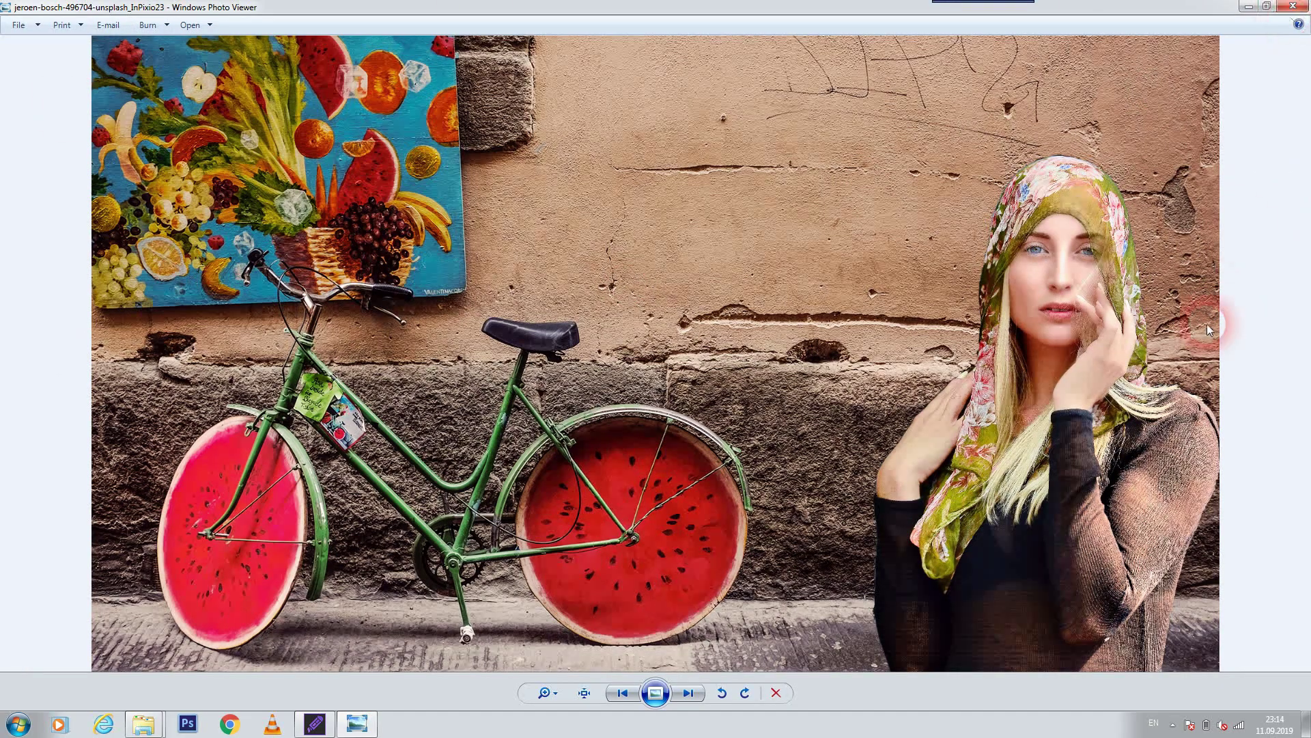
{"action": "left_click", "coordinate": [1293, 6]}
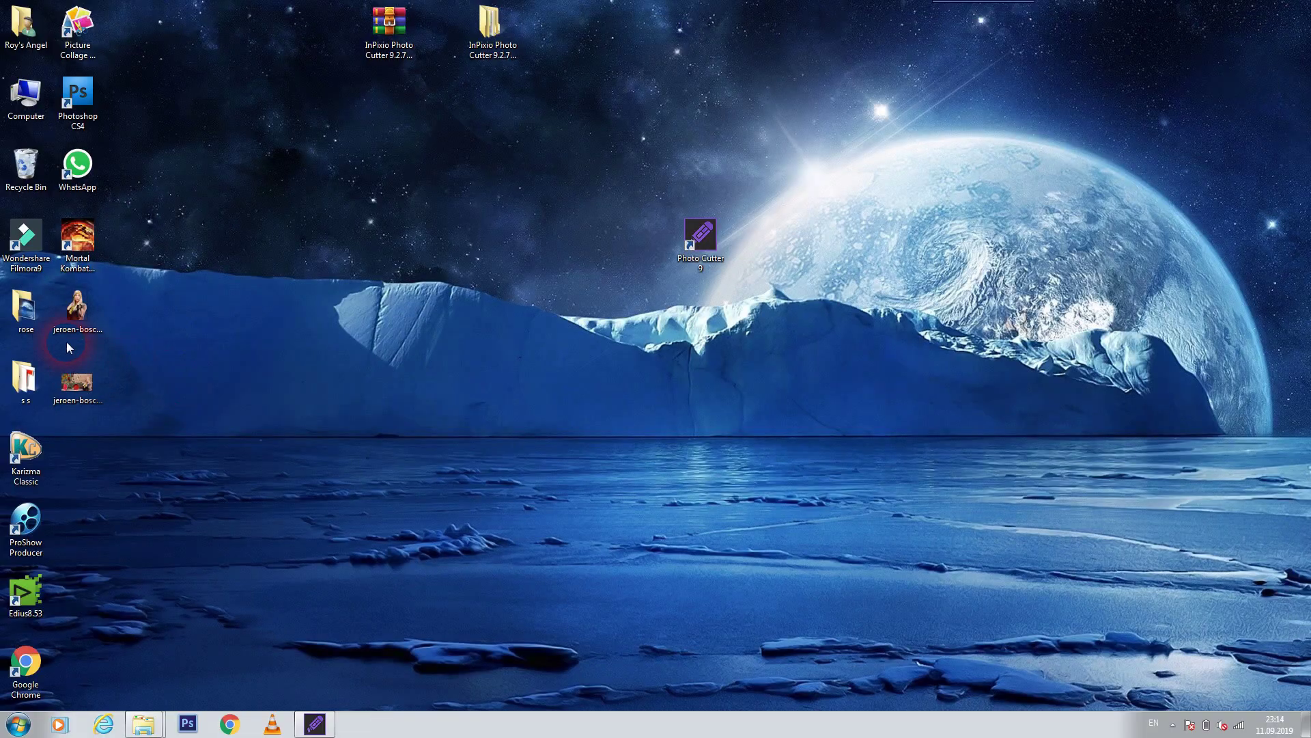
{"action": "double_click", "coordinate": [76, 308]}
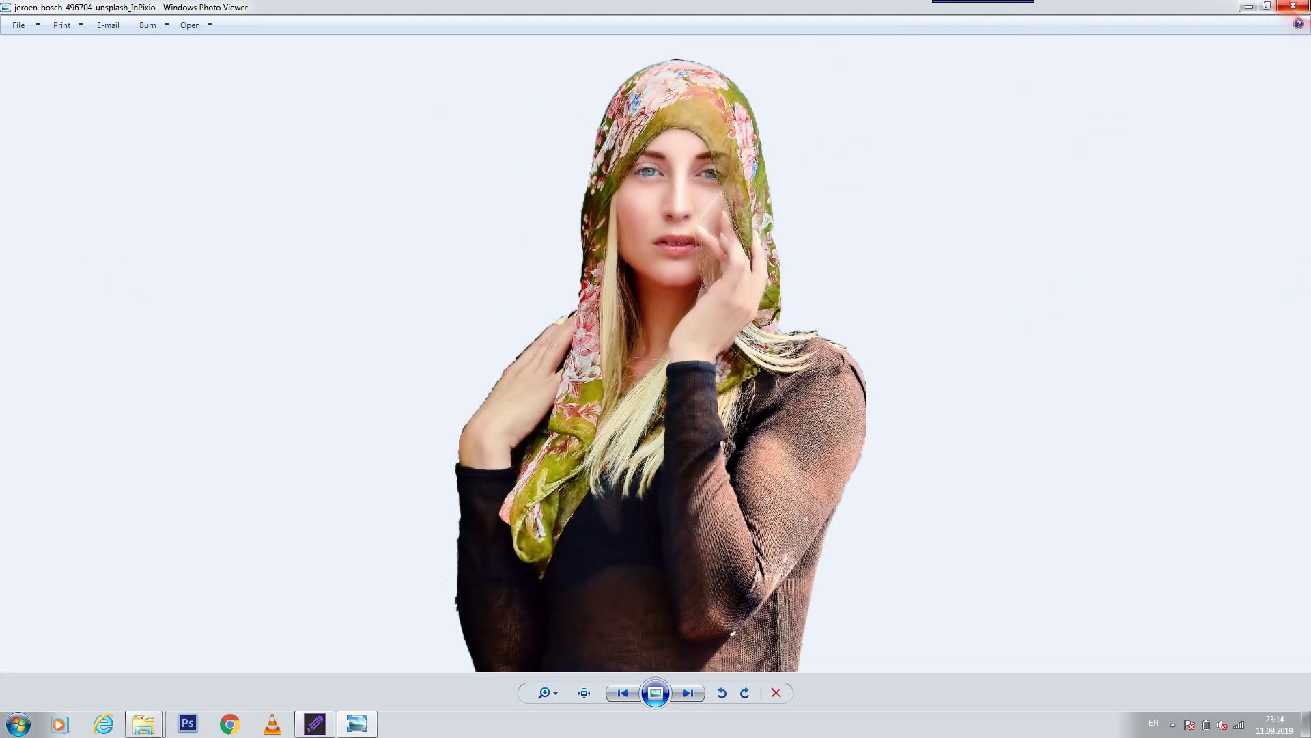
{"action": "left_click", "coordinate": [1293, 7]}
{"action": "double_click", "coordinate": [83, 374]}
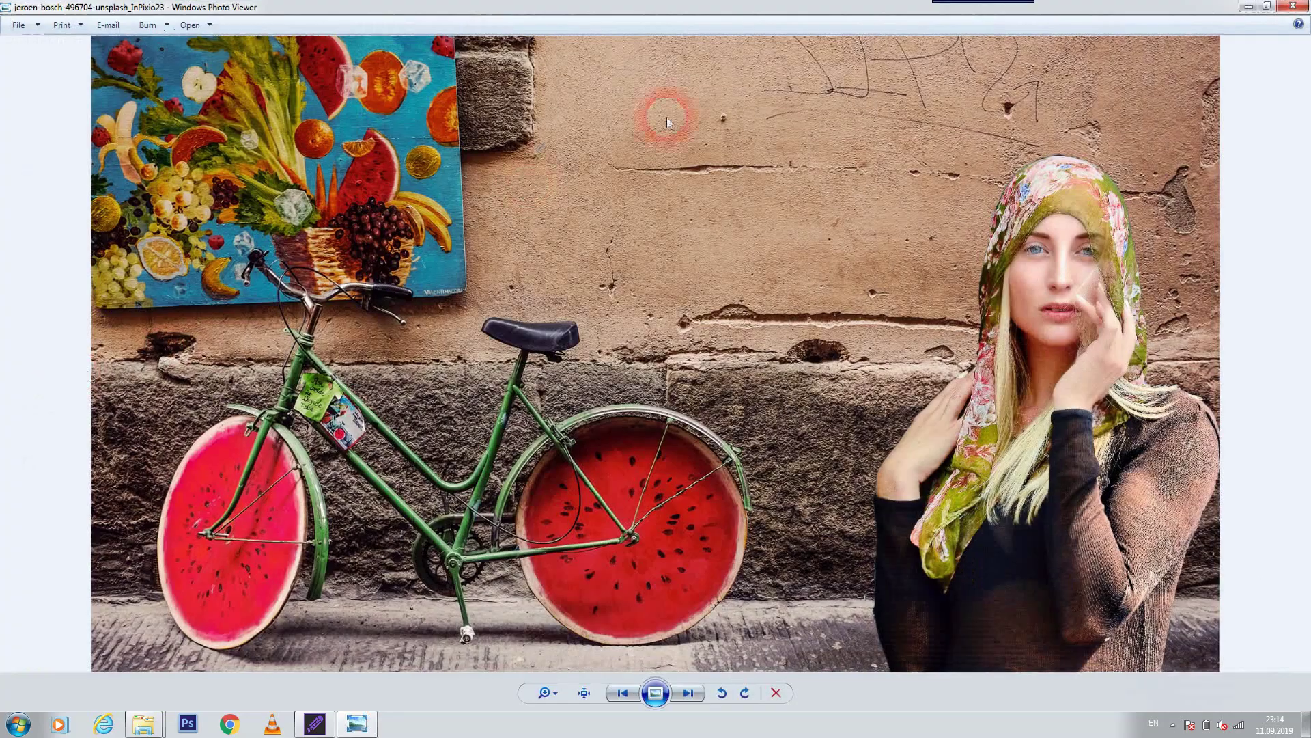
{"action": "left_click", "coordinate": [1295, 6]}
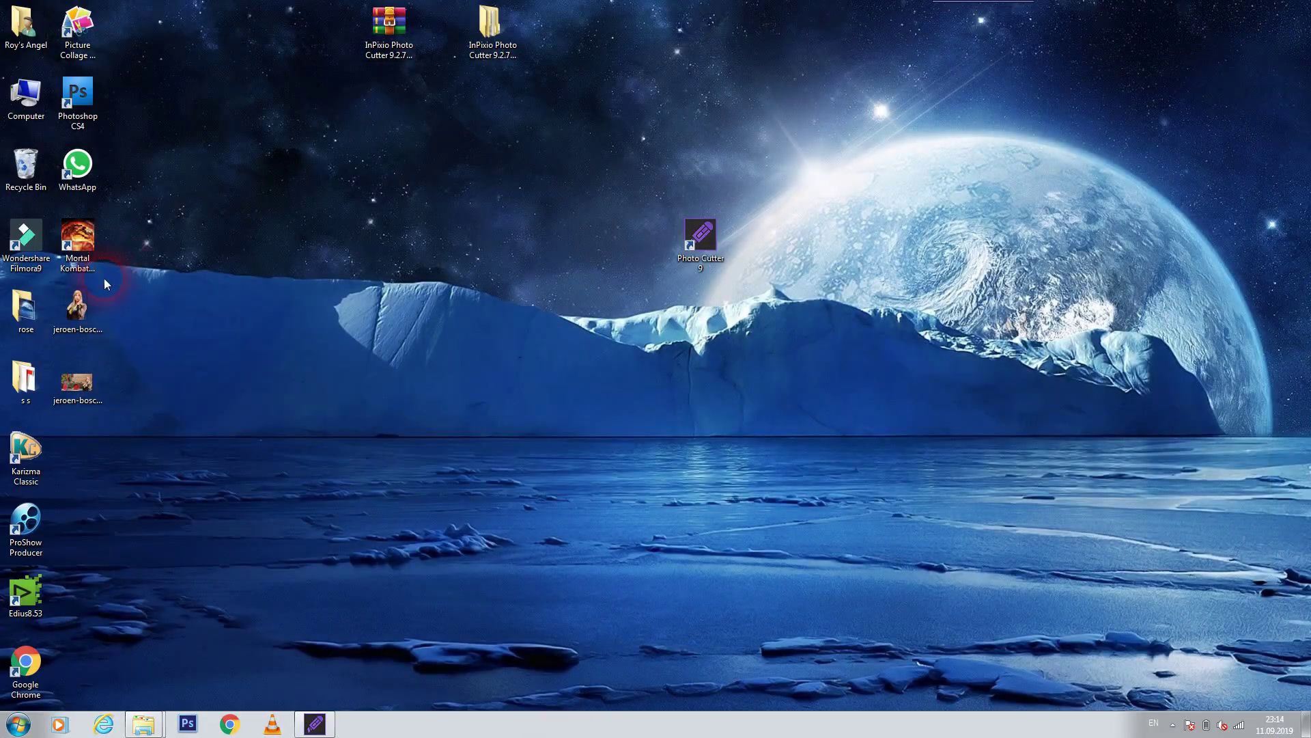
Step: Reopen the saved bicycle-wall composite from the desktop and close the colour-scheme performance prompt
{"action": "double_click", "coordinate": [90, 308]}
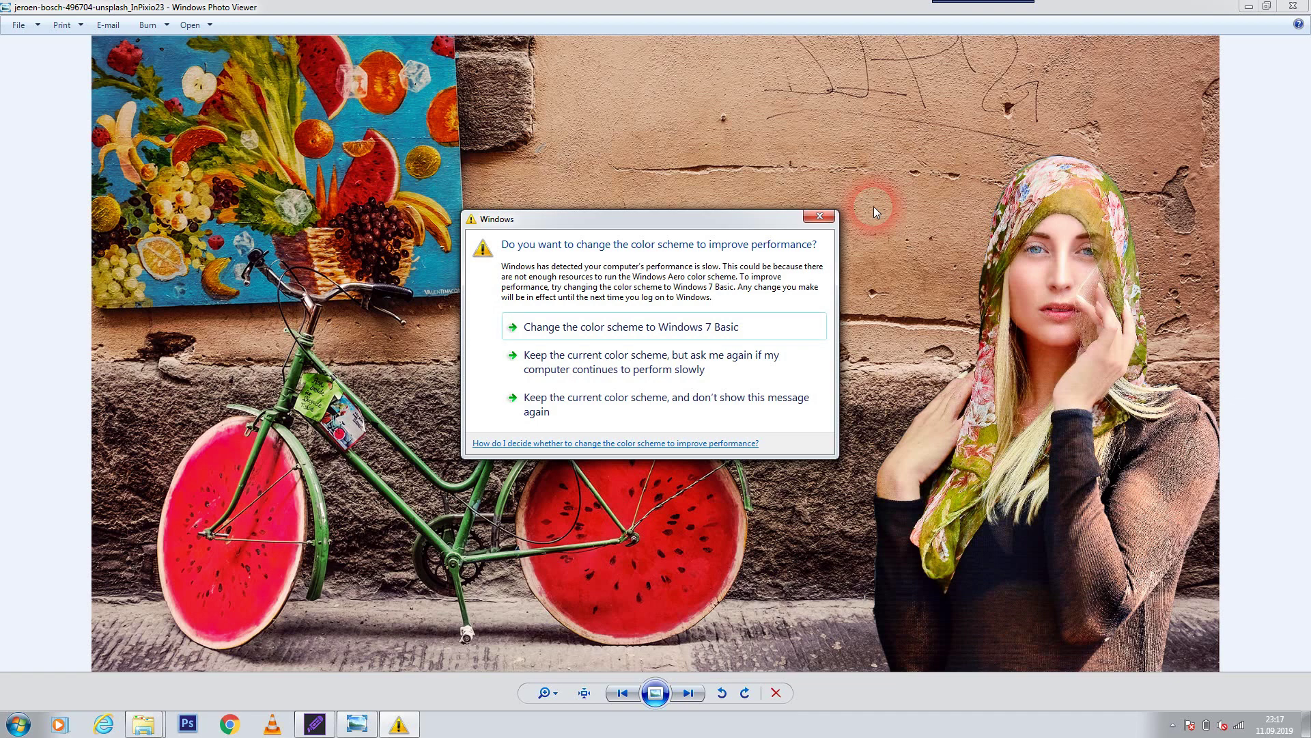
{"action": "left_click", "coordinate": [820, 217]}
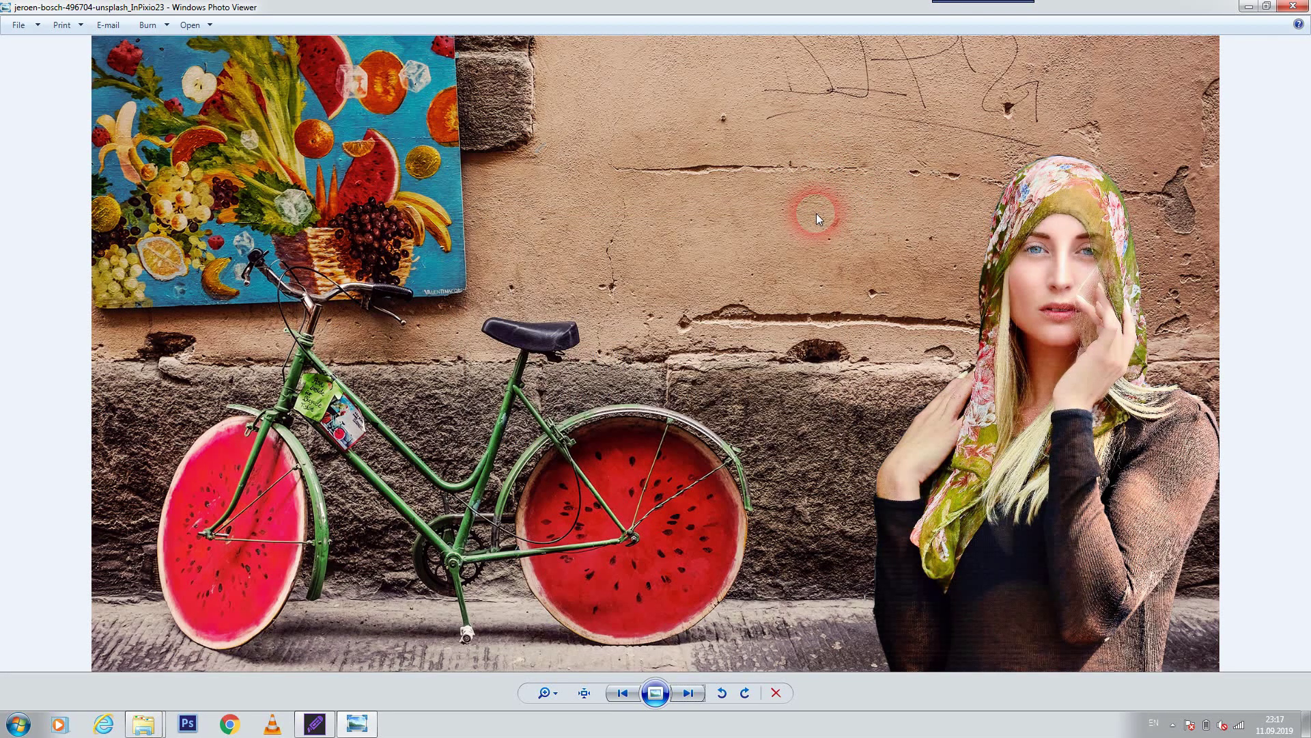